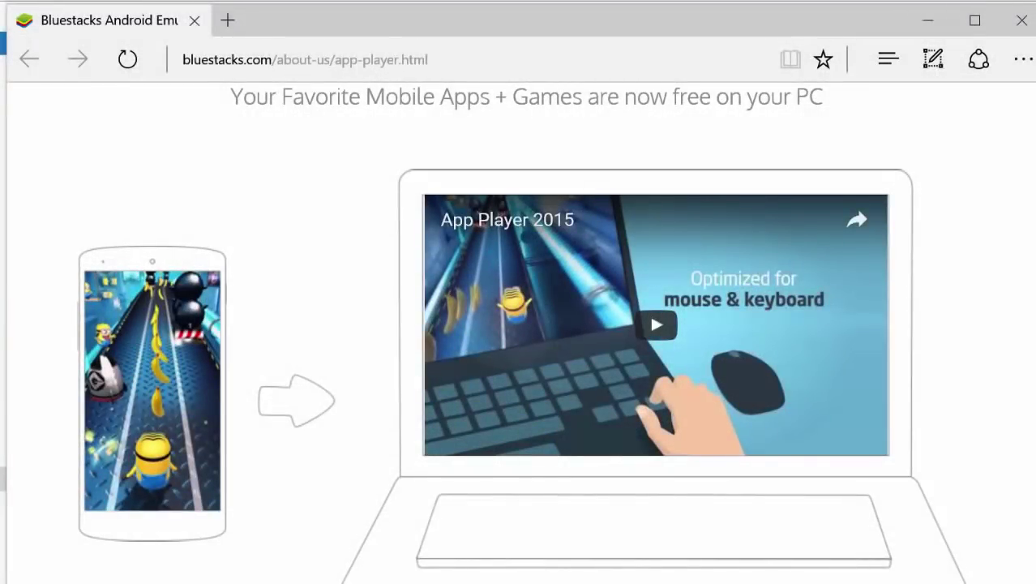
Start downloading BlueStacks2_native.exe from the BlueStacks app-player page in Edge.
{"action": "left_click", "coordinate": [472, 61]}
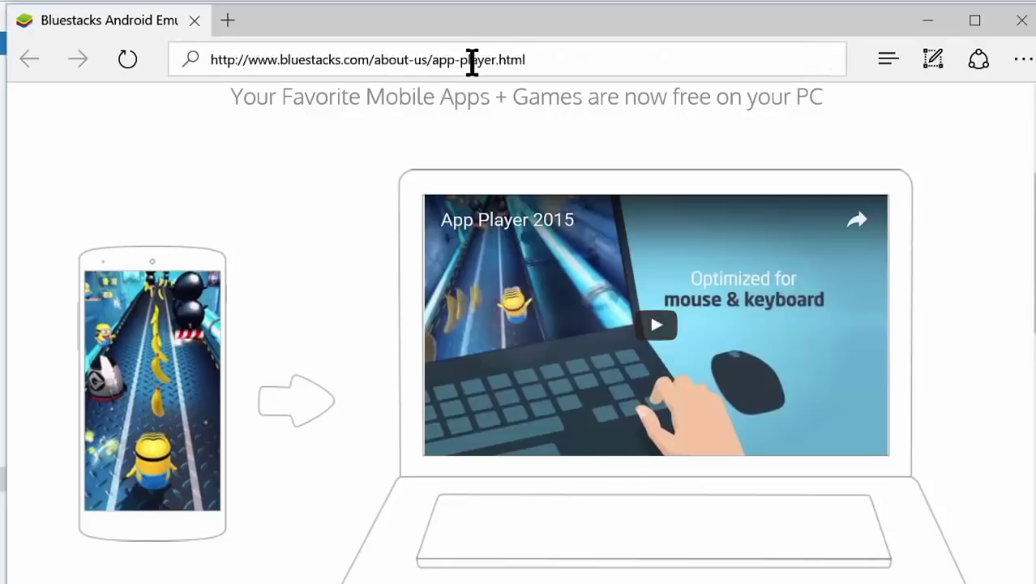
{"action": "left_click", "coordinate": [572, 64]}
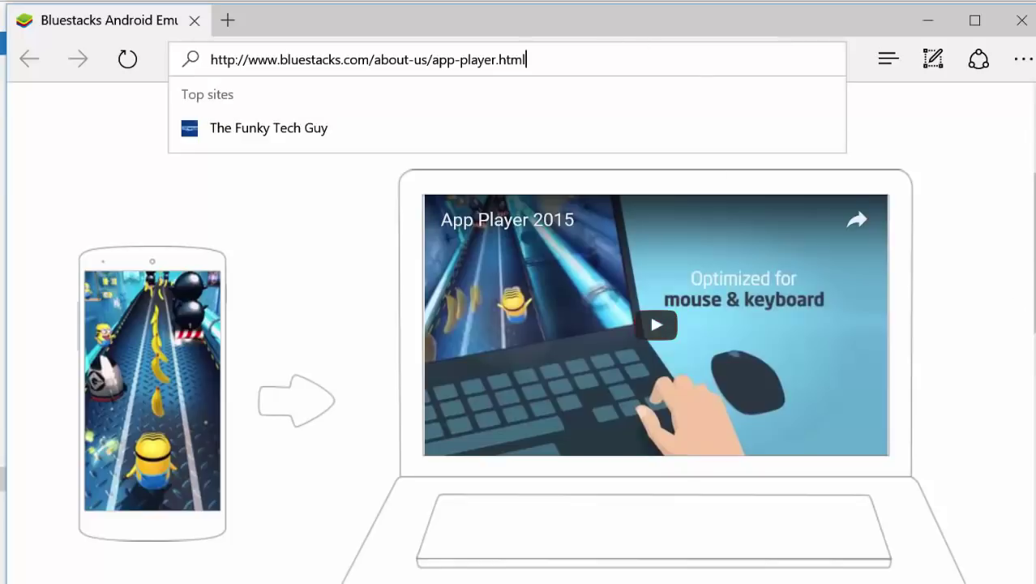
{"action": "scroll", "coordinate": [596, 365], "scroll_direction": "down", "scroll_amount": 5}
{"action": "left_click", "coordinate": [596, 438]}
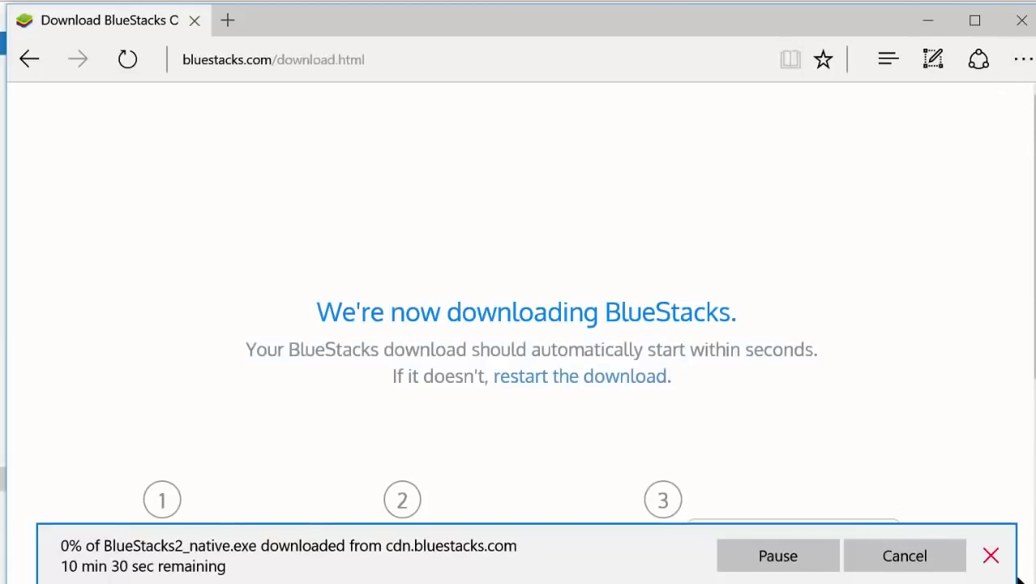
Cancel the Edge download and run the BlueStacks2_native installer from Downloads\New folder.
{"action": "left_click", "coordinate": [928, 565]}
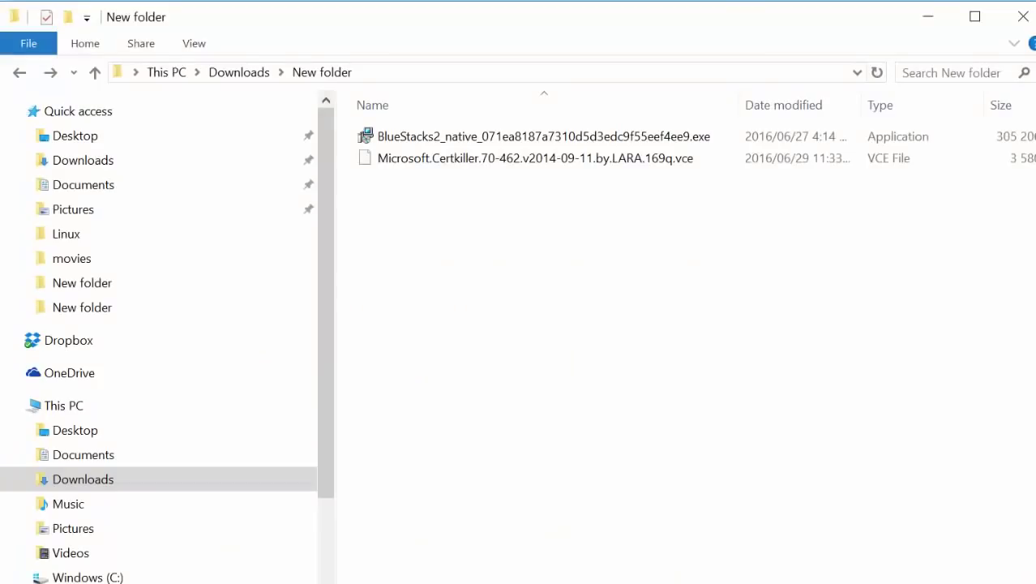
{"action": "left_click", "coordinate": [445, 140]}
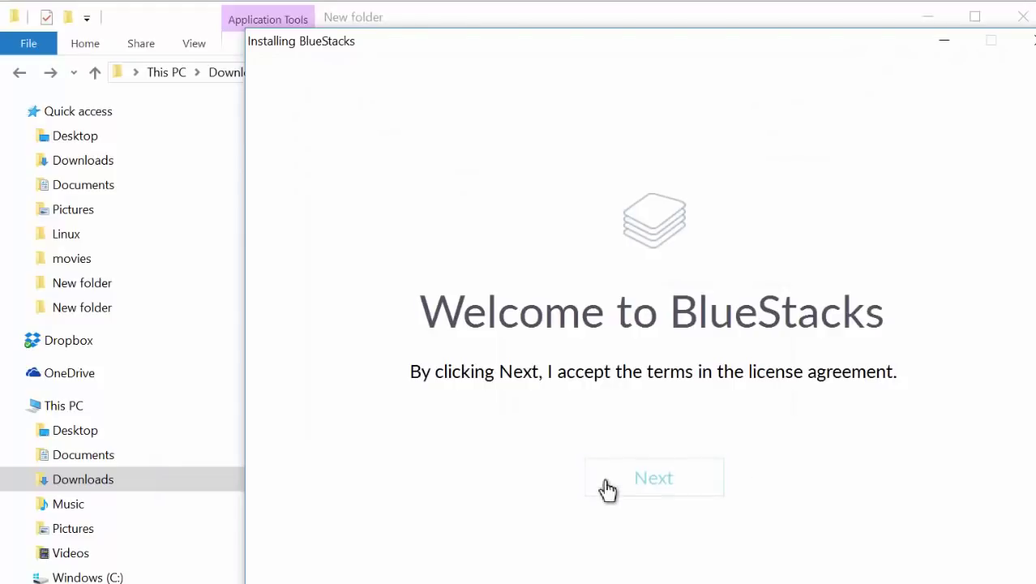
Accept the licence, keep C:\ProgramData as the data location, and start installing BlueStacks.
{"action": "mouse_move", "coordinate": [659, 42]}
{"action": "left_mouse_down"}
{"action": "mouse_move", "coordinate": [611, 42]}
{"action": "mouse_move", "coordinate": [578, 13]}
{"action": "left_mouse_up"}
{"action": "left_click", "coordinate": [567, 462]}
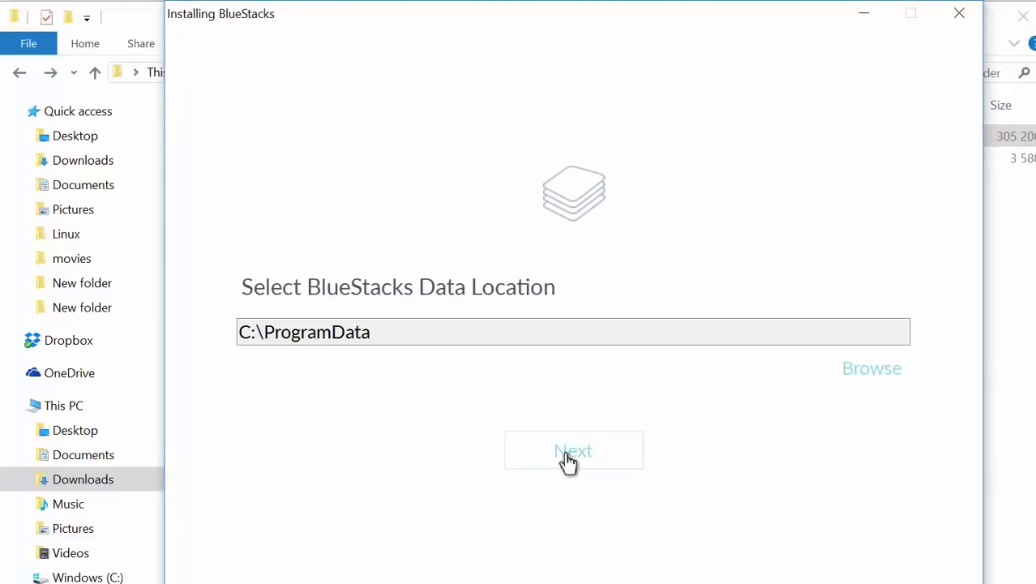
{"action": "left_click", "coordinate": [558, 463]}
{"action": "left_click", "coordinate": [558, 463]}
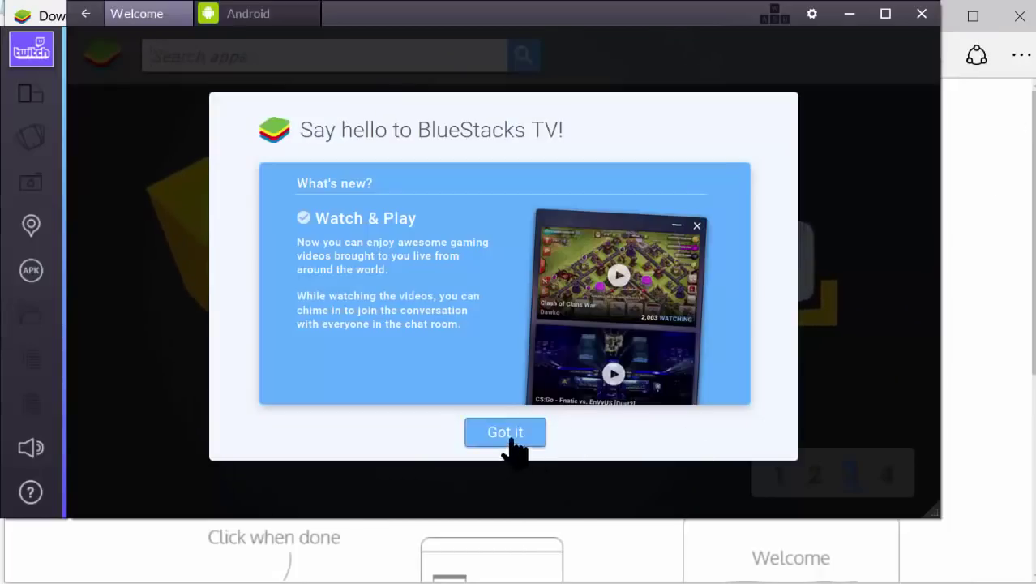
Dismiss BlueStacks TV, maximize the window, and search the Play Store for 'a+ player'.
{"action": "left_click", "coordinate": [505, 433]}
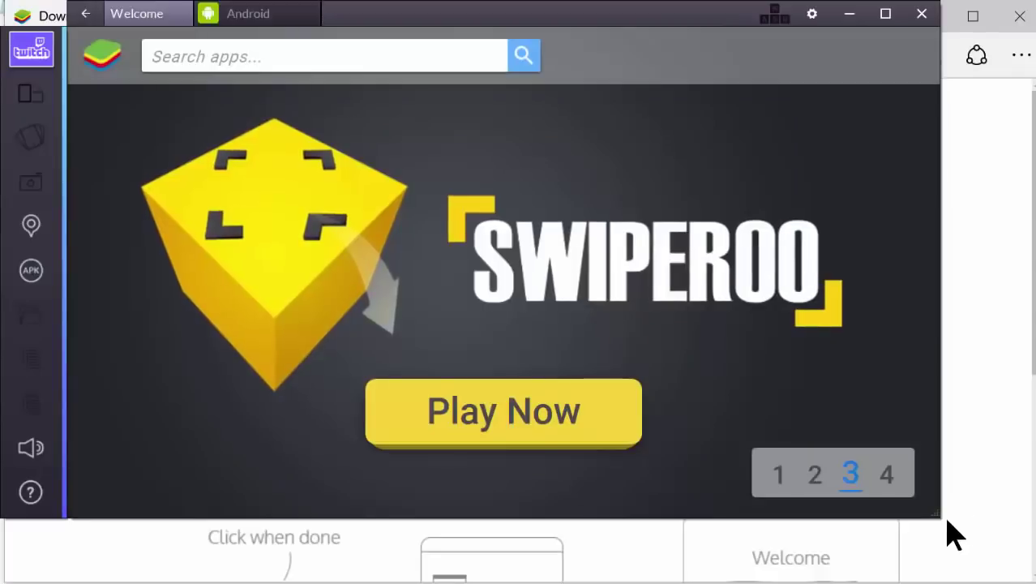
{"action": "left_click", "coordinate": [884, 14]}
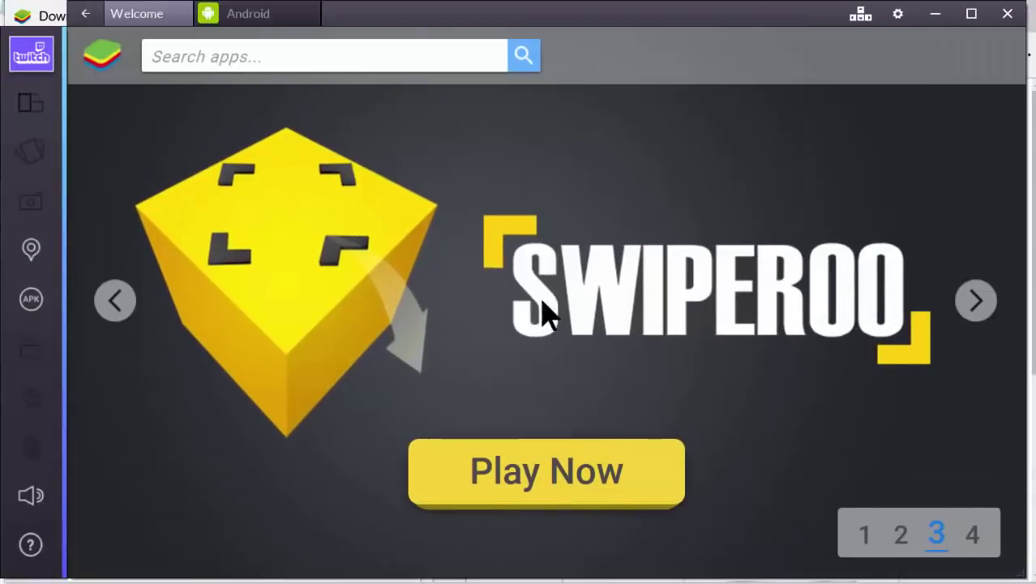
{"action": "left_click", "coordinate": [175, 48]}
{"action": "type", "text": "a+ player"}
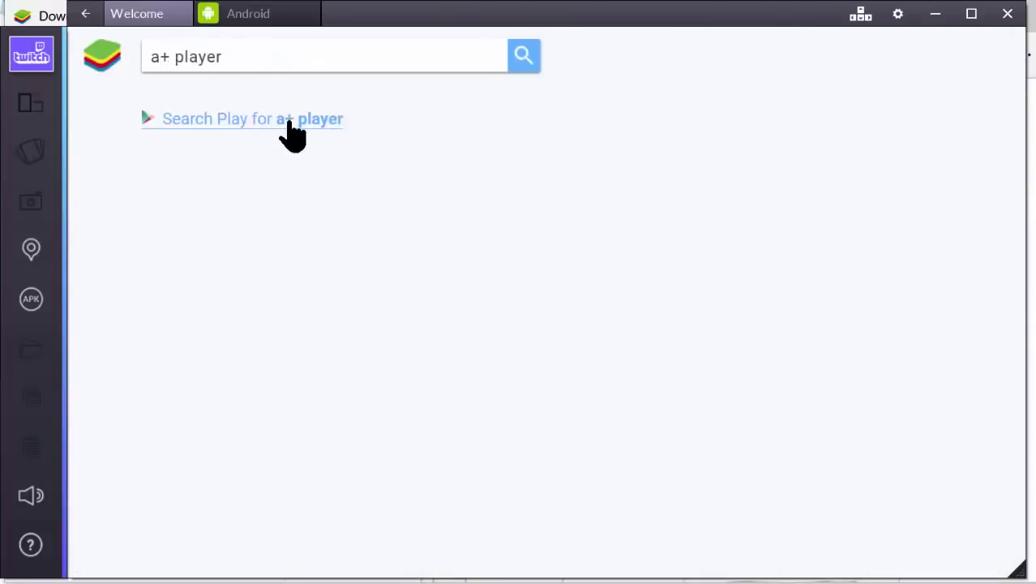
{"action": "left_click", "coordinate": [290, 122]}
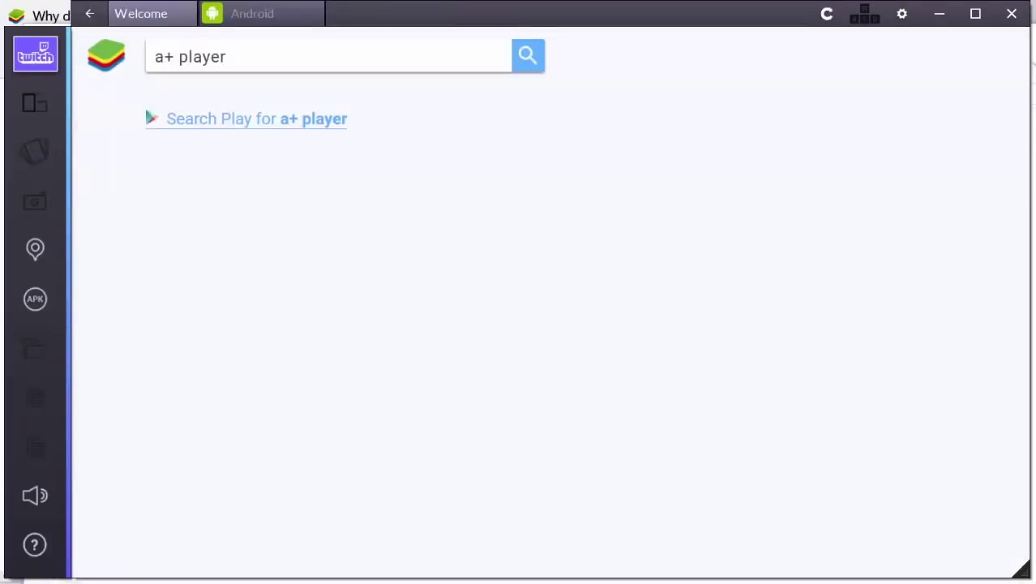
{"action": "left_click", "coordinate": [264, 57]}
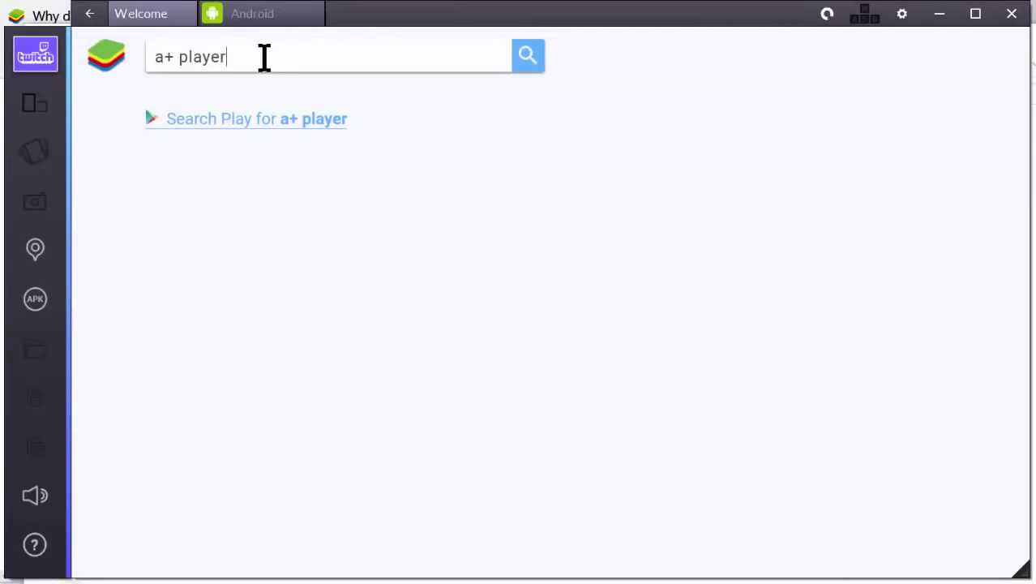
{"action": "left_click", "coordinate": [294, 120]}
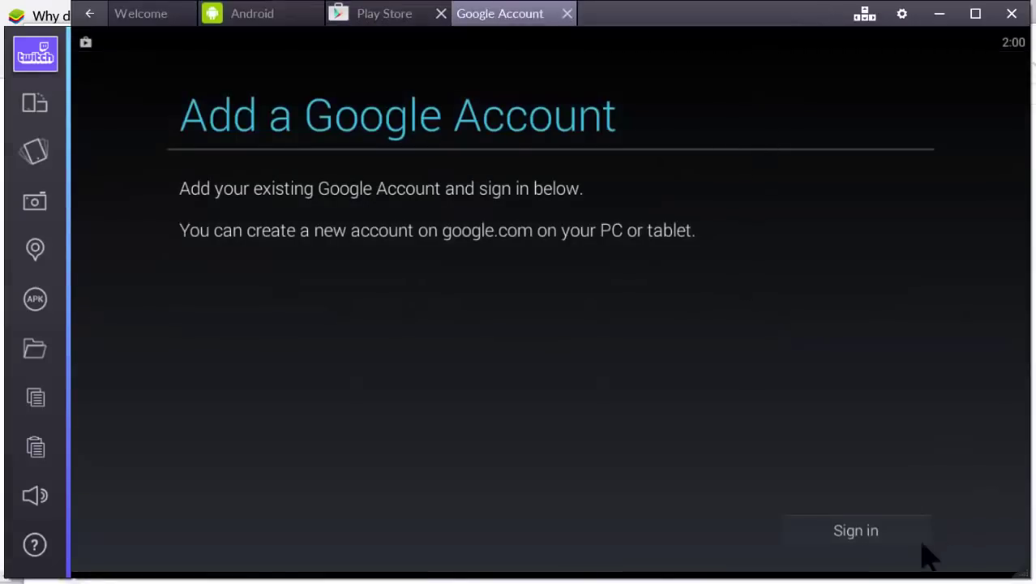
Sign in to the Google account and opt out of Google Play news and offers.
{"action": "left_click", "coordinate": [863, 539]}
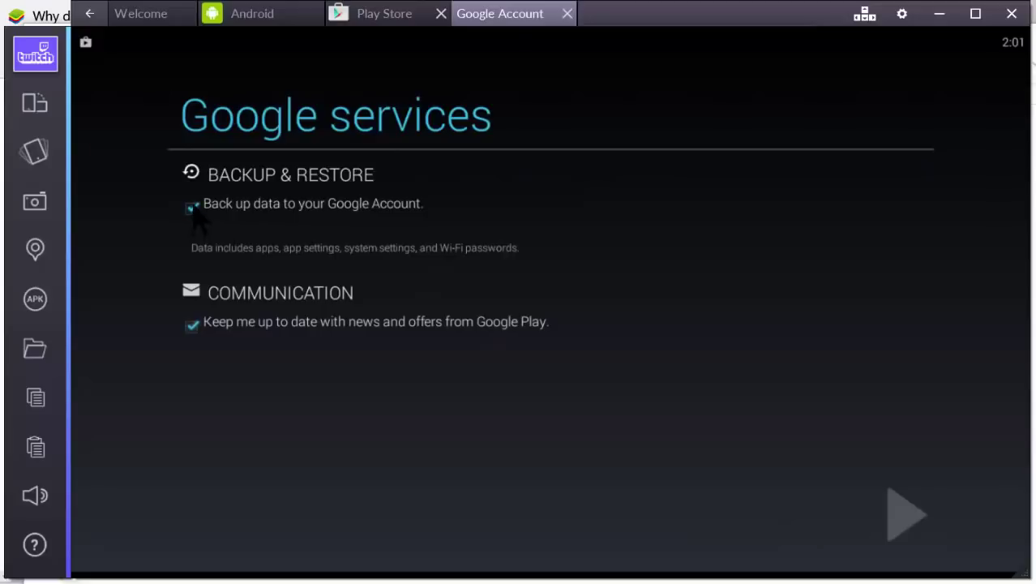
{"action": "left_click", "coordinate": [192, 325]}
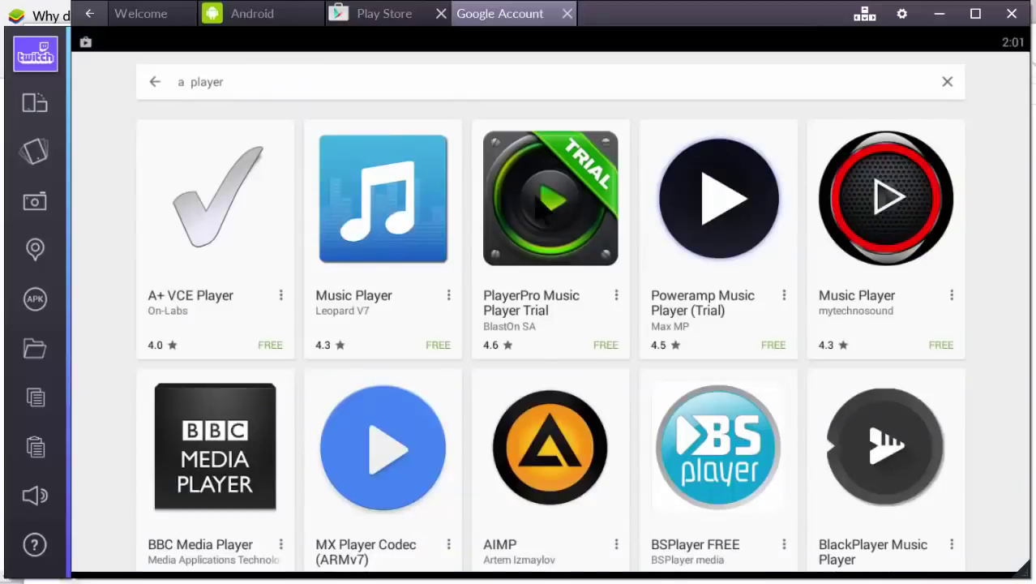
Install A+ VCE Player from the Play Store, accepting its requested permissions.
{"action": "key", "text": "BackSpace"}
{"action": "key", "text": "BackSpace"}
{"action": "key", "text": "BackSpace"}
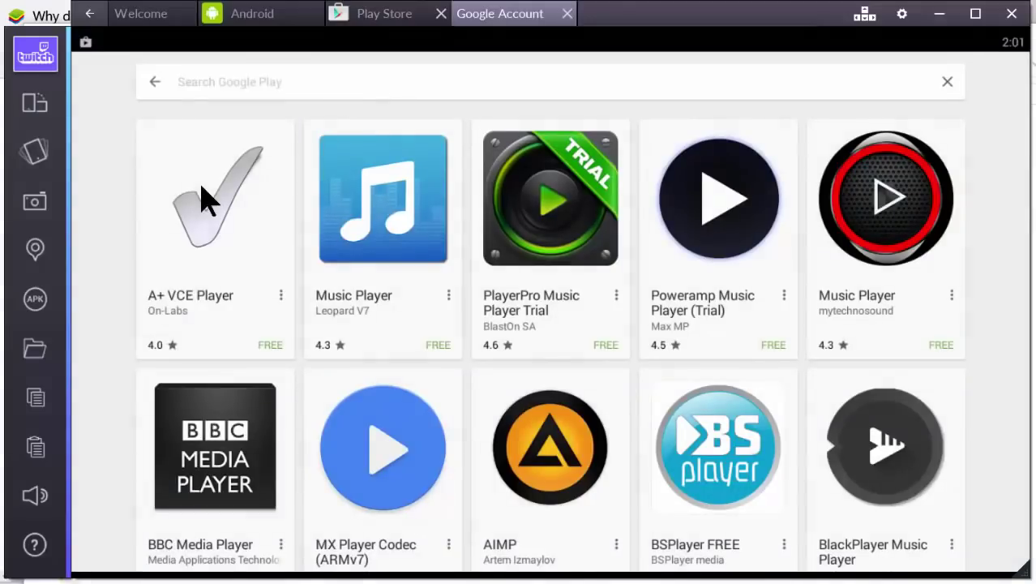
{"action": "left_click", "coordinate": [197, 229]}
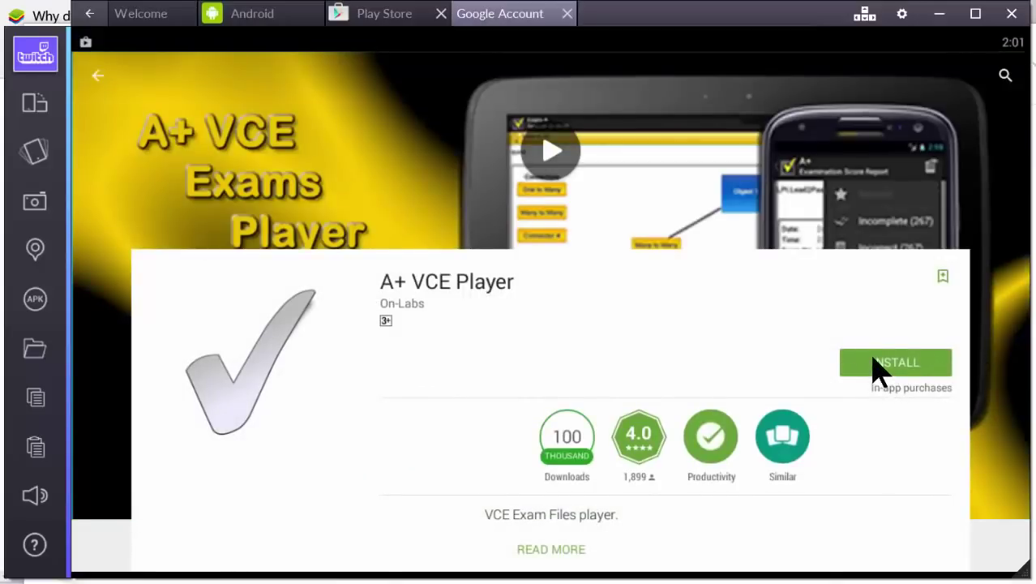
{"action": "left_click", "coordinate": [879, 370]}
{"action": "left_click", "coordinate": [619, 391]}
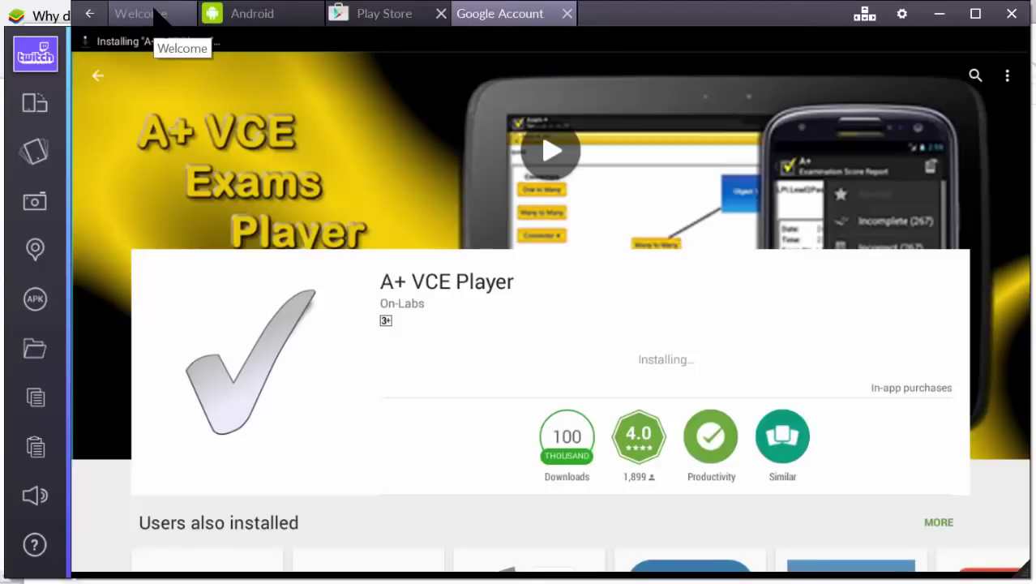
{"action": "left_click", "coordinate": [159, 20]}
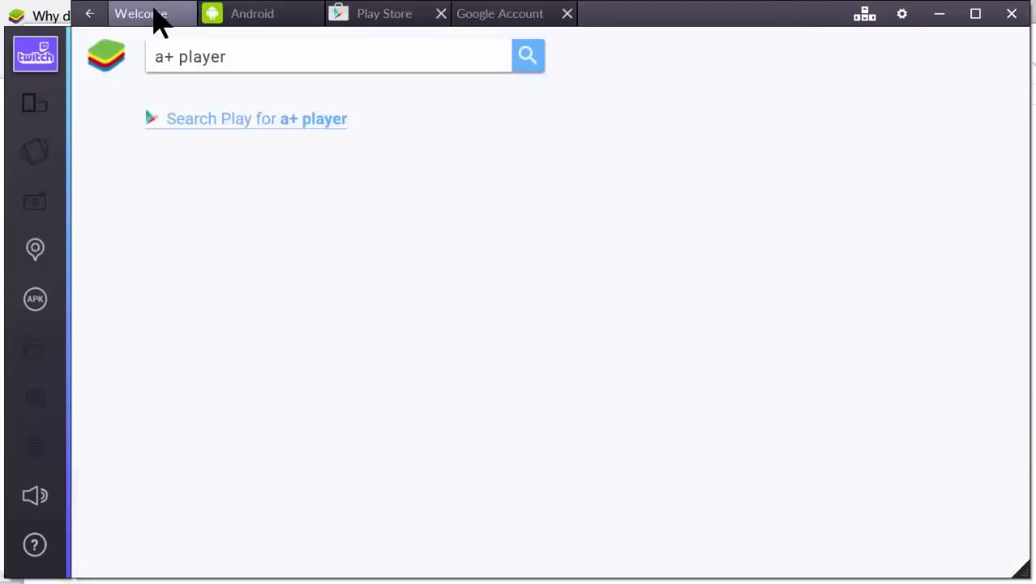
Search apps for 'file', pick ES File Explorer, and complete the one-time BlueStacks setup.
{"action": "triple_click", "coordinate": [229, 57]}
{"action": "type", "text": "f"}
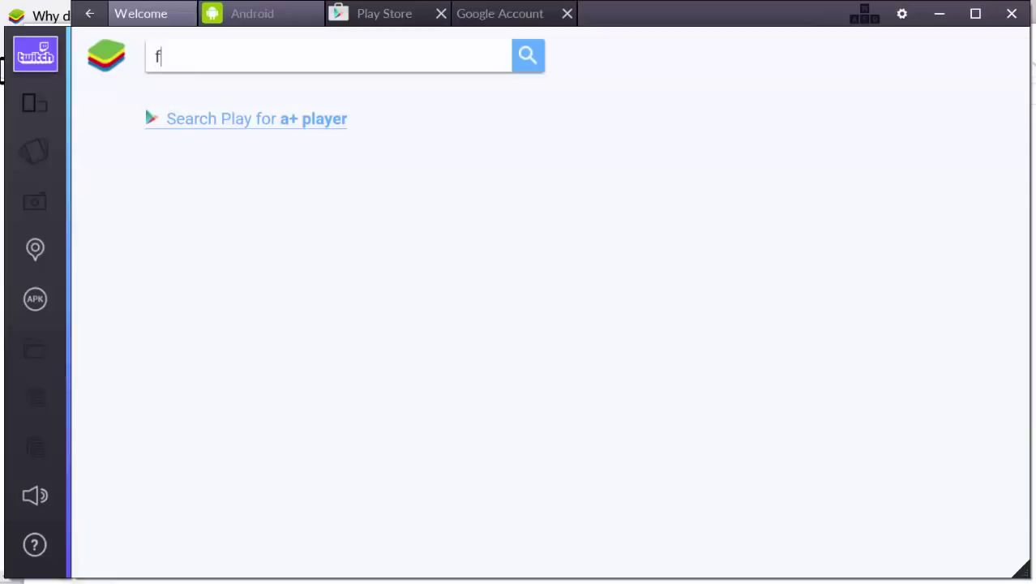
{"action": "type", "text": "ile"}
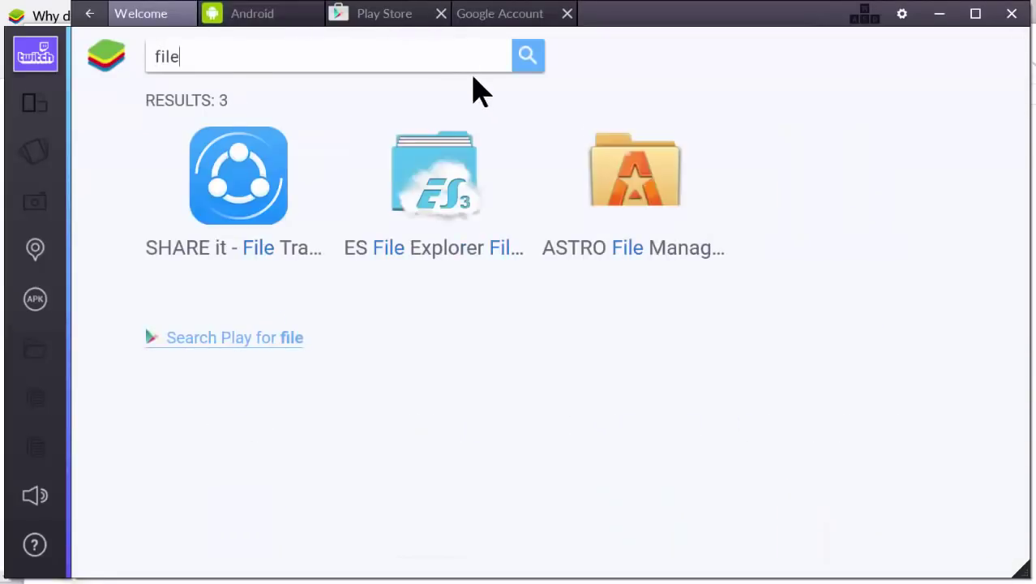
{"action": "left_click", "coordinate": [430, 201]}
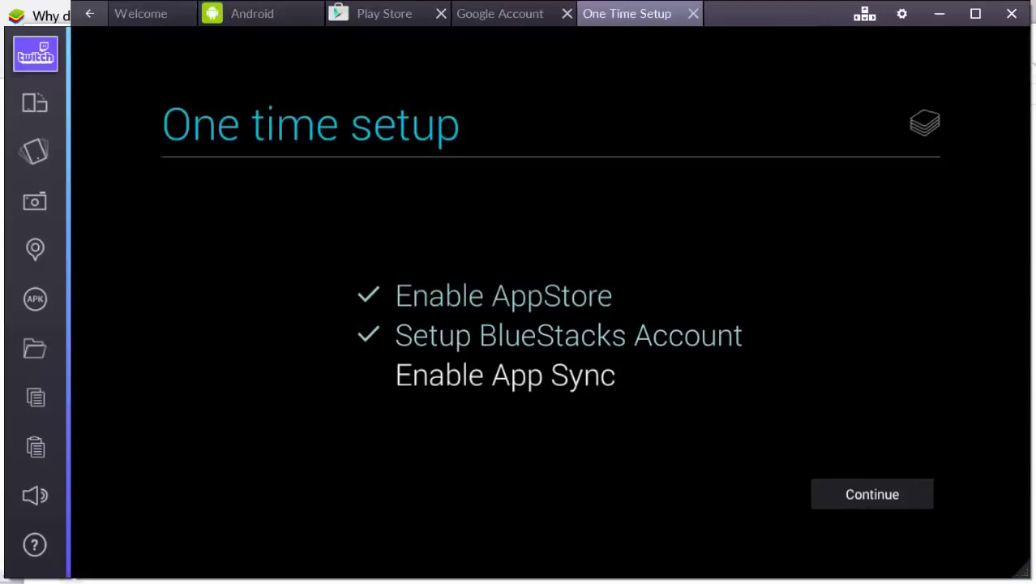
{"action": "left_click", "coordinate": [866, 497]}
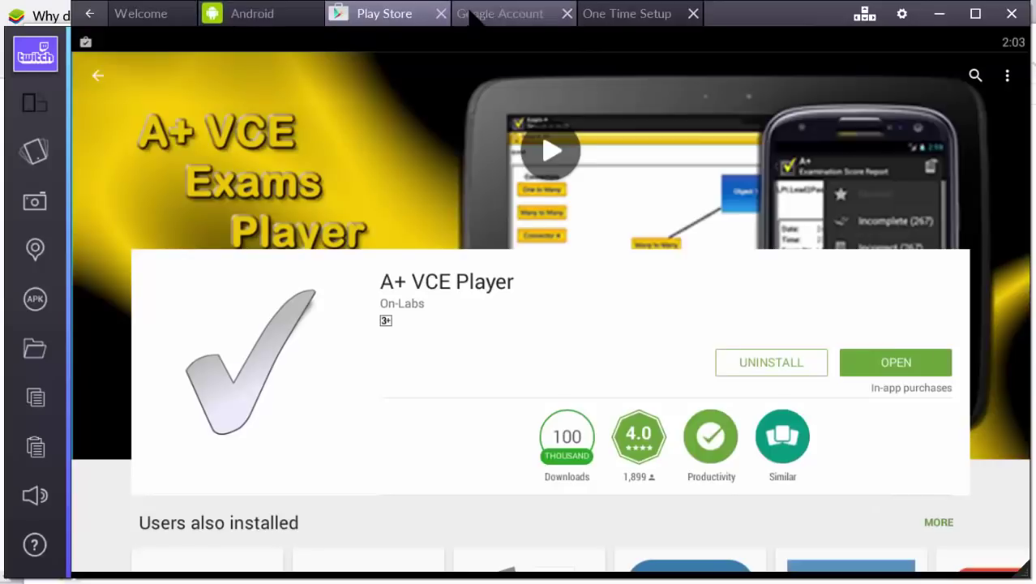
{"action": "left_click", "coordinate": [625, 13]}
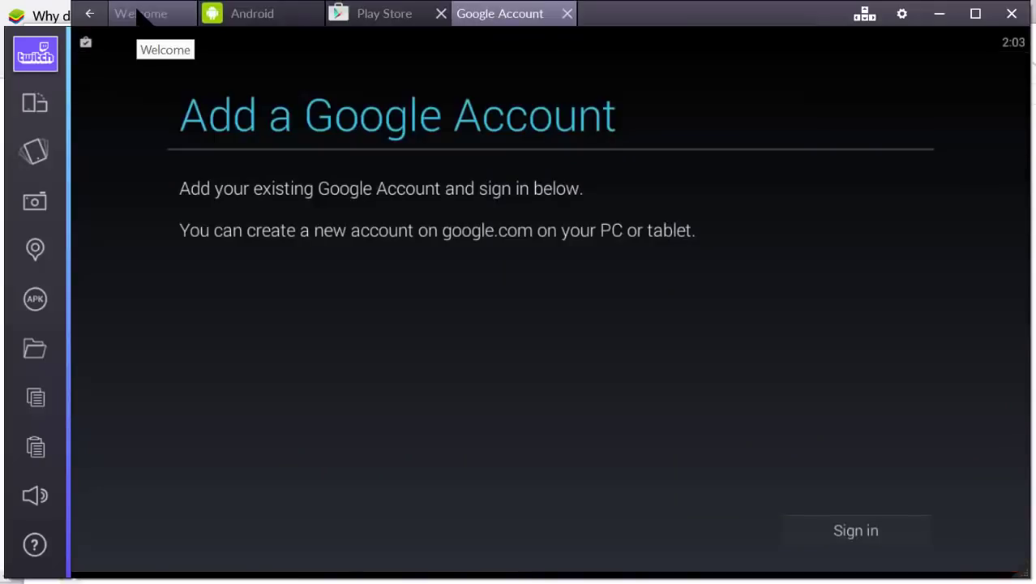
Install ES File Explorer File Manager from the 'file' results, accepting its permissions.
{"action": "left_click", "coordinate": [141, 13]}
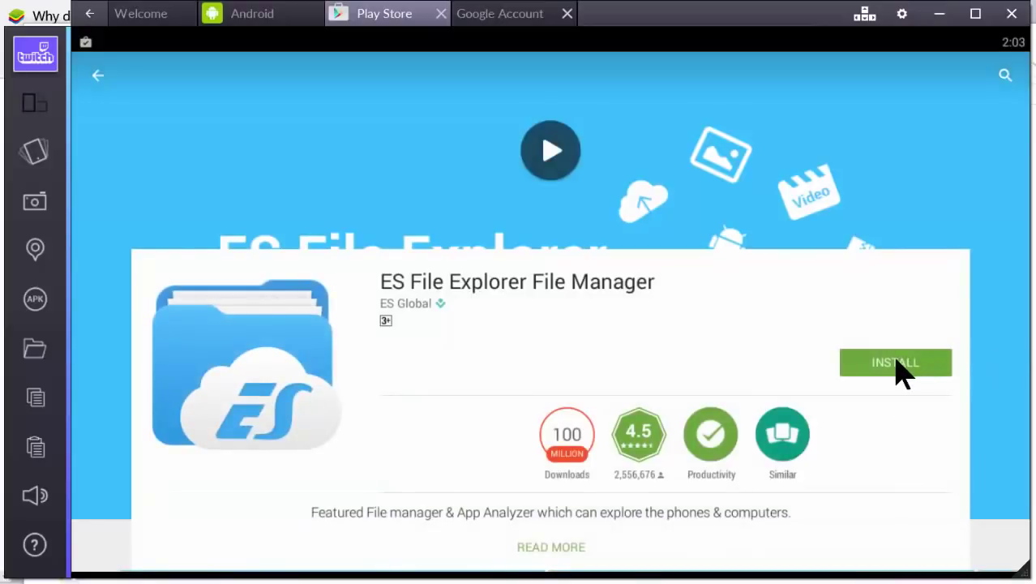
{"action": "left_click", "coordinate": [902, 373]}
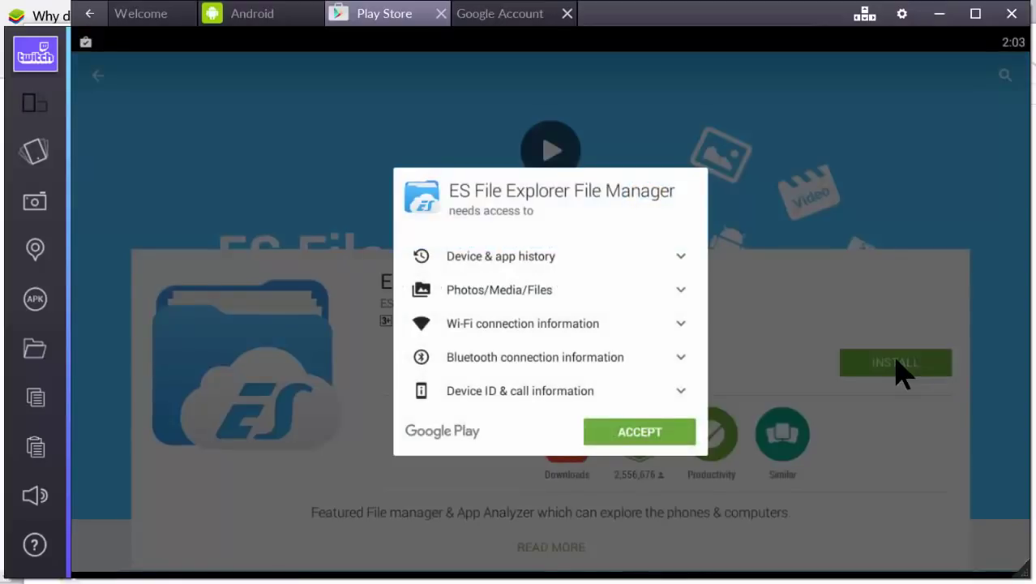
{"action": "left_click", "coordinate": [620, 434]}
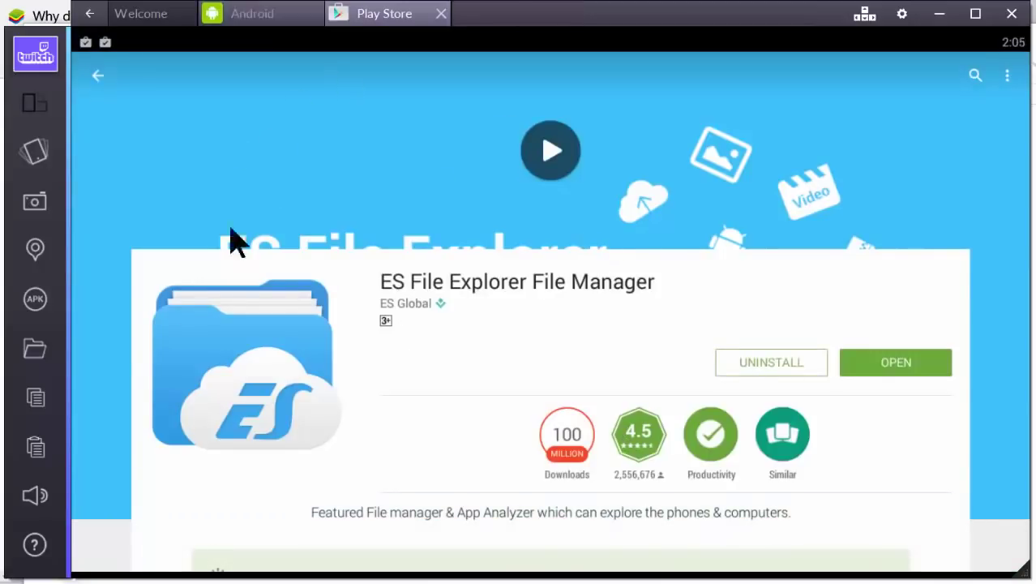
Pick the VMware.l2p.1V0-601 .vce file from Windows Downloads and open it in BlueStacks.
{"action": "left_click", "coordinate": [35, 353]}
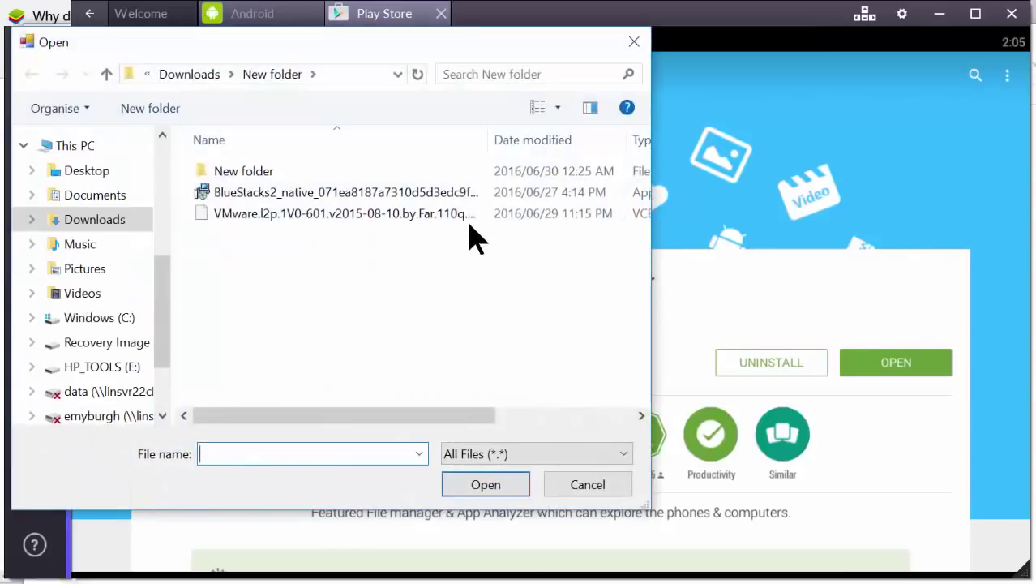
{"action": "left_click", "coordinate": [441, 216]}
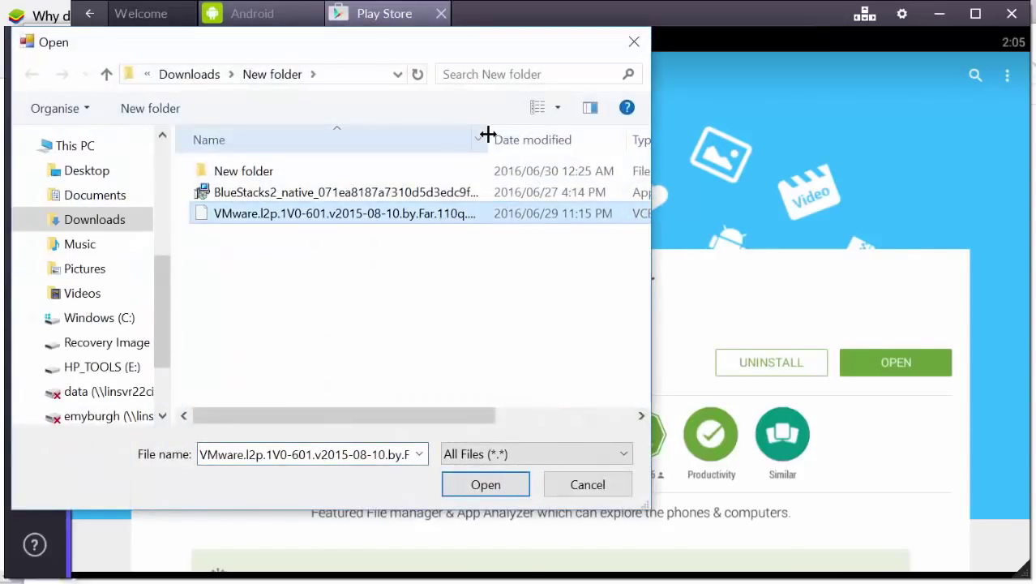
{"action": "mouse_move", "coordinate": [488, 134]}
{"action": "left_mouse_down"}
{"action": "mouse_move", "coordinate": [543, 133]}
{"action": "mouse_move", "coordinate": [495, 133]}
{"action": "left_mouse_up"}
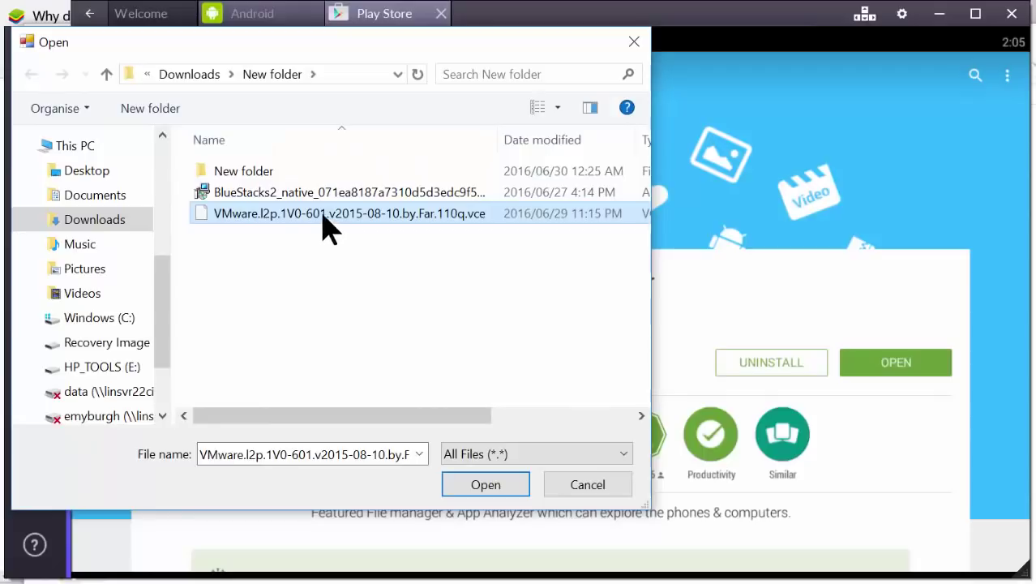
{"action": "left_click", "coordinate": [479, 487]}
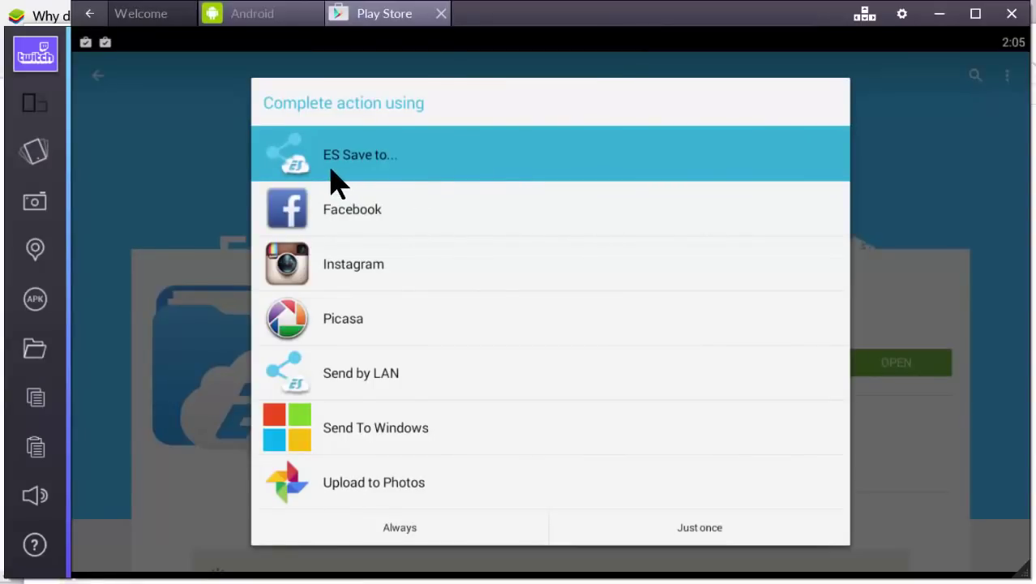
Save the file with ES File Explorer just once and create a new 'vce' folder.
{"action": "left_click", "coordinate": [670, 536]}
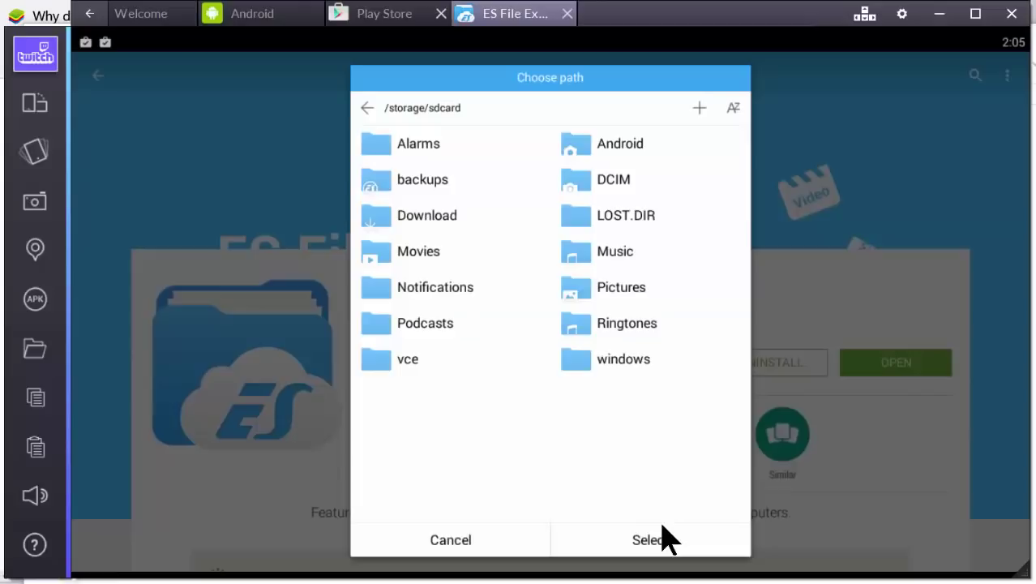
{"action": "left_click", "coordinate": [700, 111]}
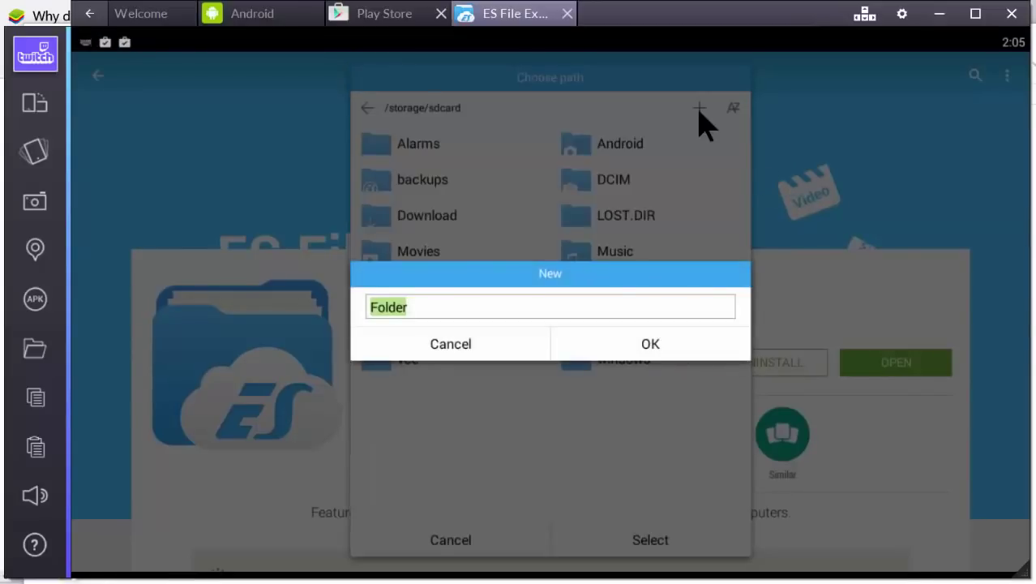
{"action": "type", "text": "vce"}
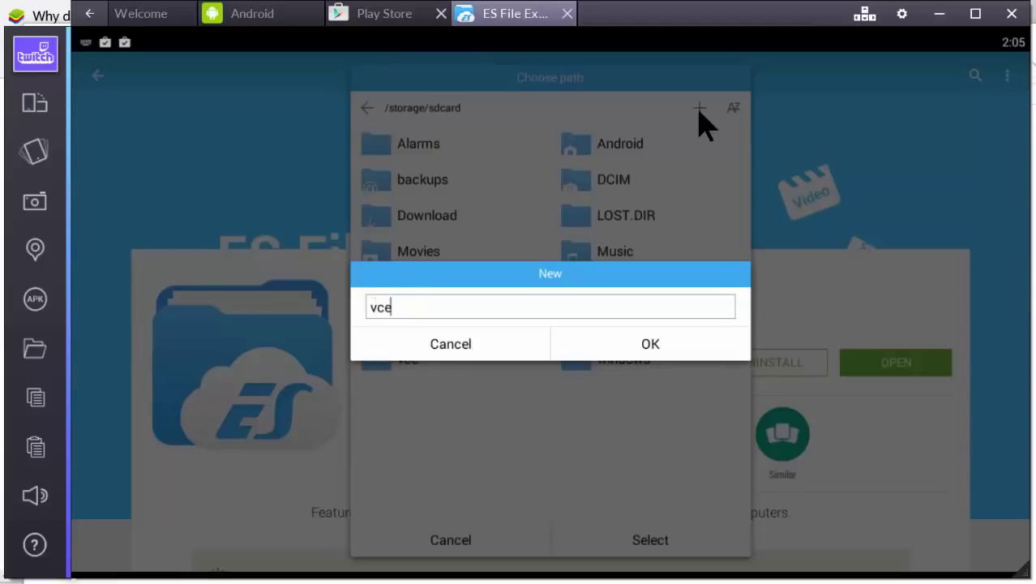
{"action": "left_click", "coordinate": [662, 339]}
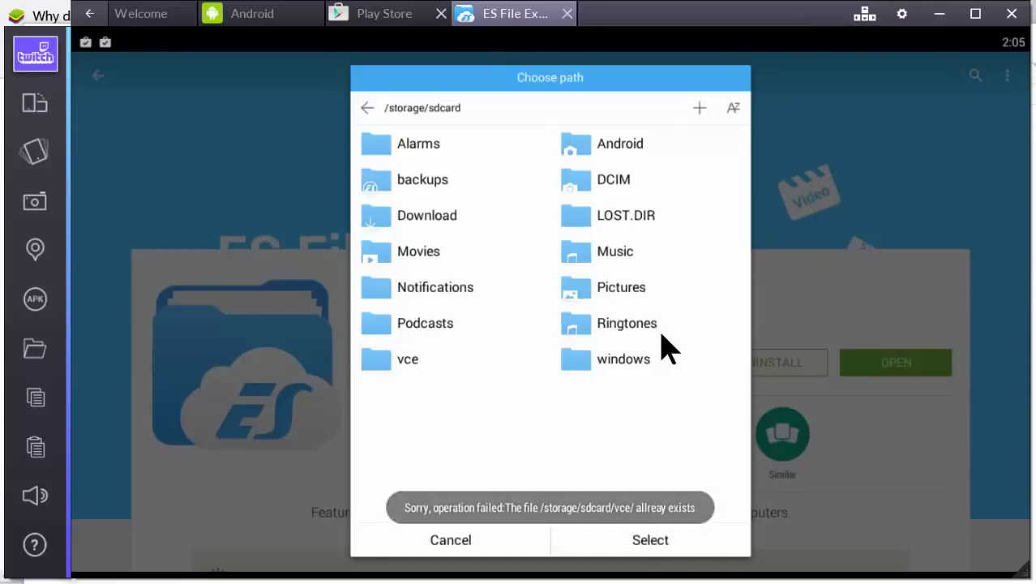
Copy the VMware exam file into /storage/sdcard/vce, letting the overwrite go ahead.
{"action": "left_click", "coordinate": [398, 358]}
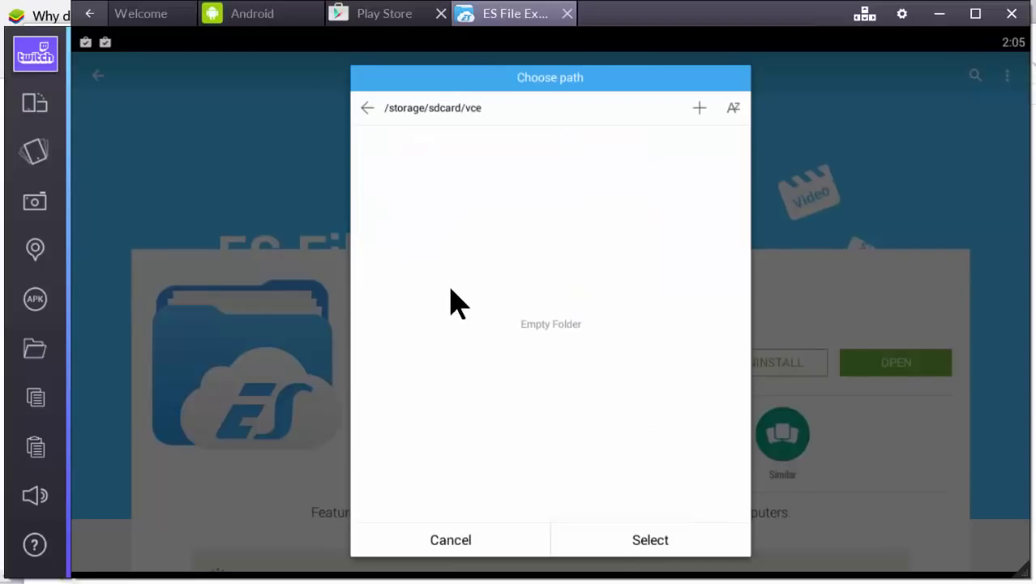
{"action": "left_click", "coordinate": [650, 536]}
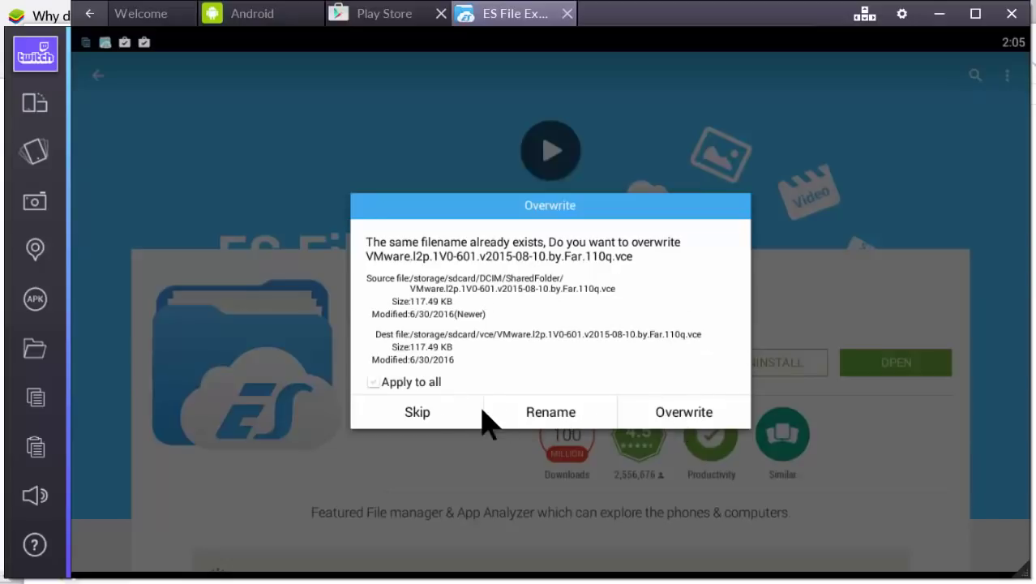
{"action": "left_click", "coordinate": [670, 412]}
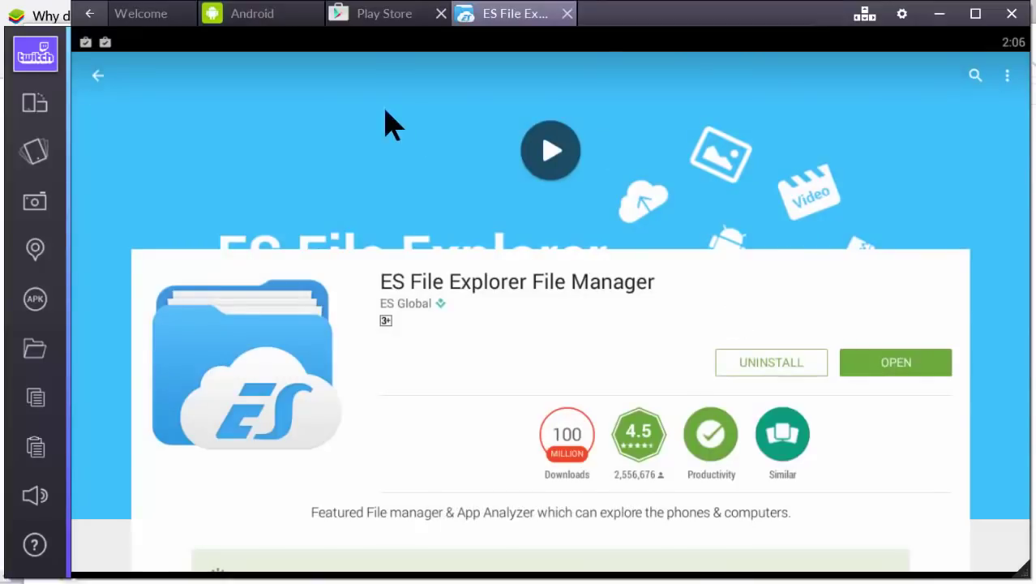
Leave the file manager and launch A+ VCE Silver from the BlueStacks home screen.
{"action": "left_click", "coordinate": [144, 15]}
{"action": "left_click", "coordinate": [250, 16]}
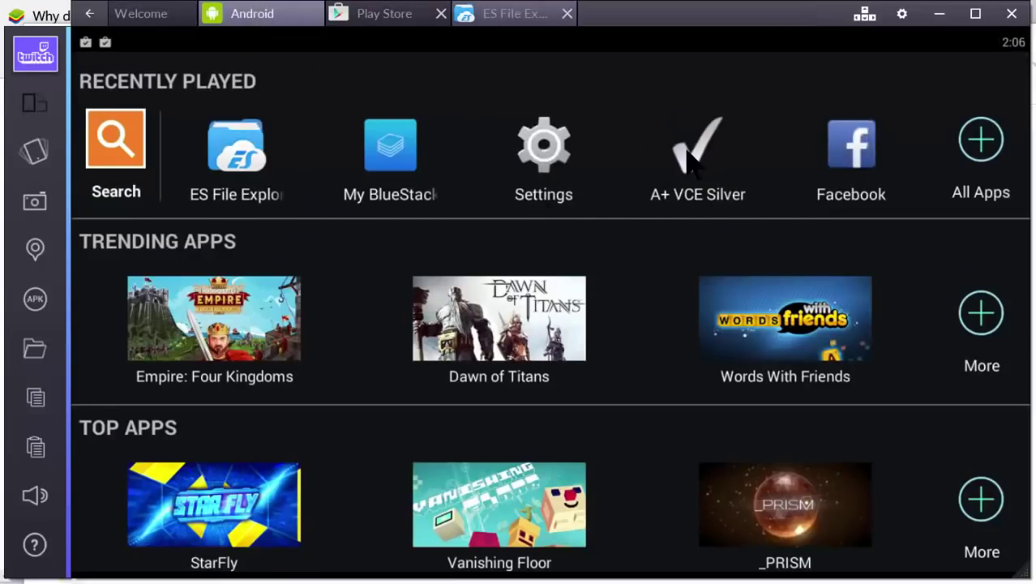
{"action": "left_click", "coordinate": [693, 162]}
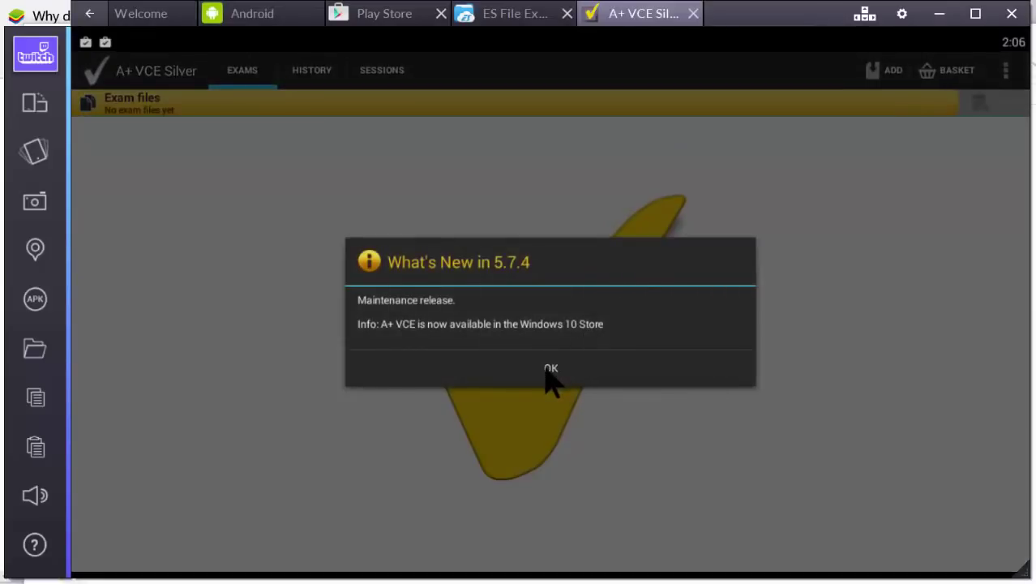
Dismiss What's New, decline the introductory exam file, and bring up the add-exam options.
{"action": "left_click", "coordinate": [547, 366]}
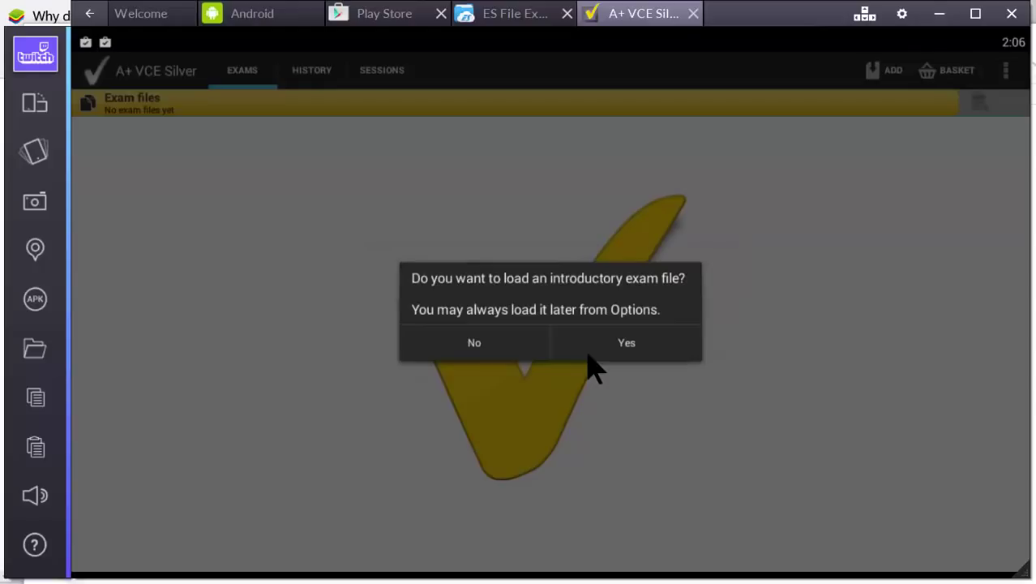
{"action": "left_click", "coordinate": [468, 345]}
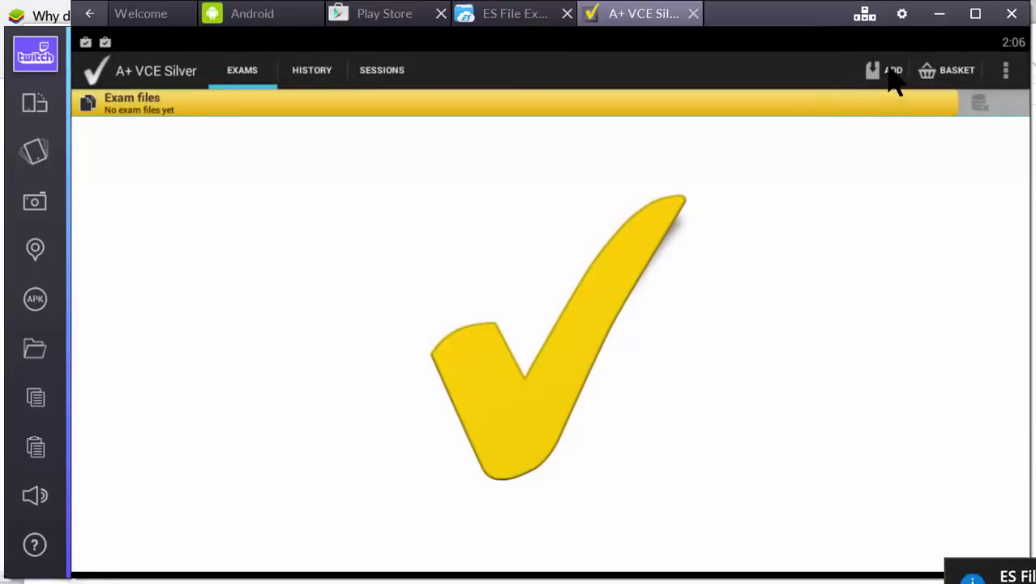
{"action": "left_click", "coordinate": [895, 77]}
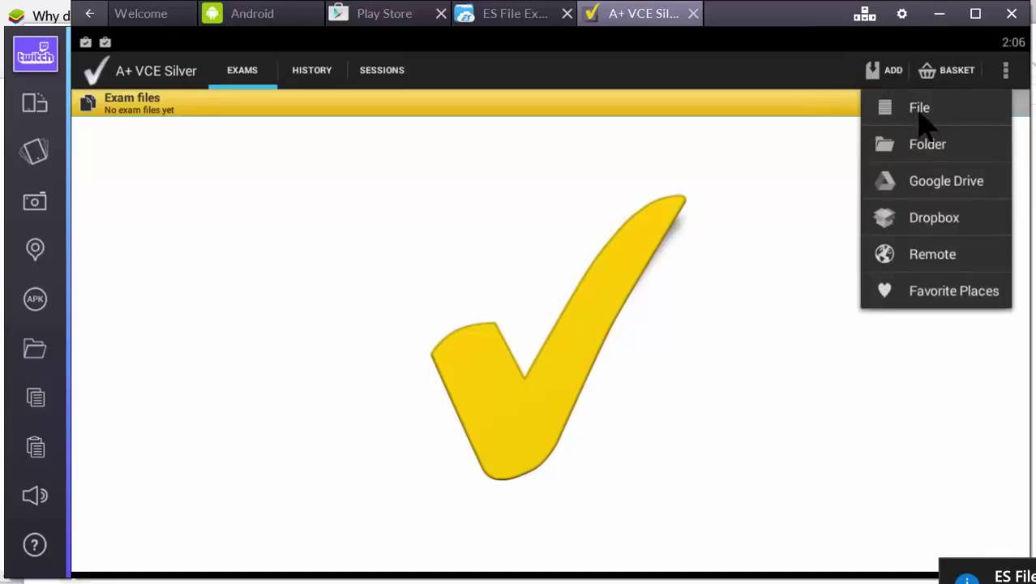
Choose to add an exam from a single file and browse to /storage/sdcard.
{"action": "left_click", "coordinate": [921, 114]}
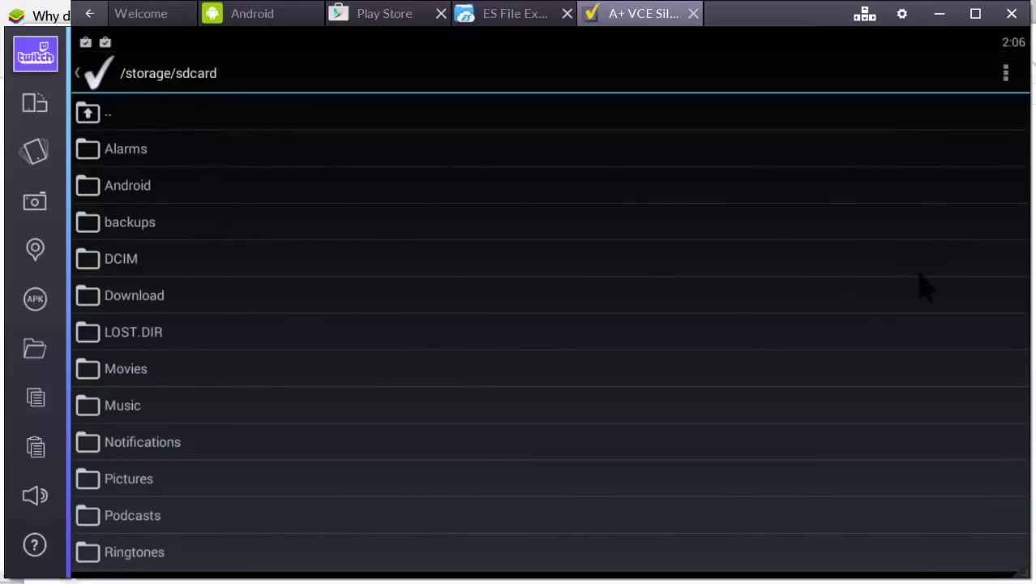
{"action": "left_click", "coordinate": [855, 307]}
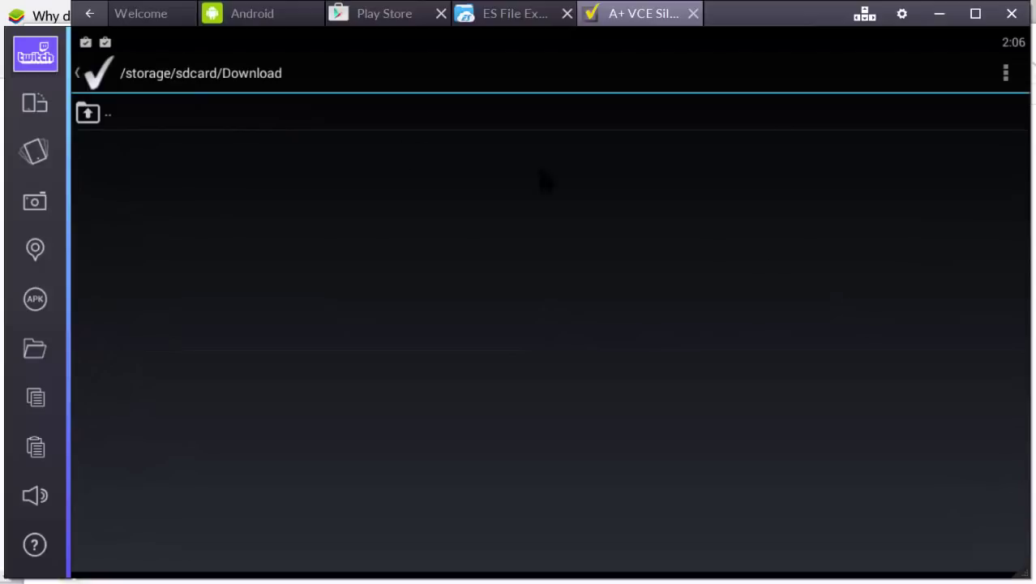
{"action": "left_click", "coordinate": [99, 120]}
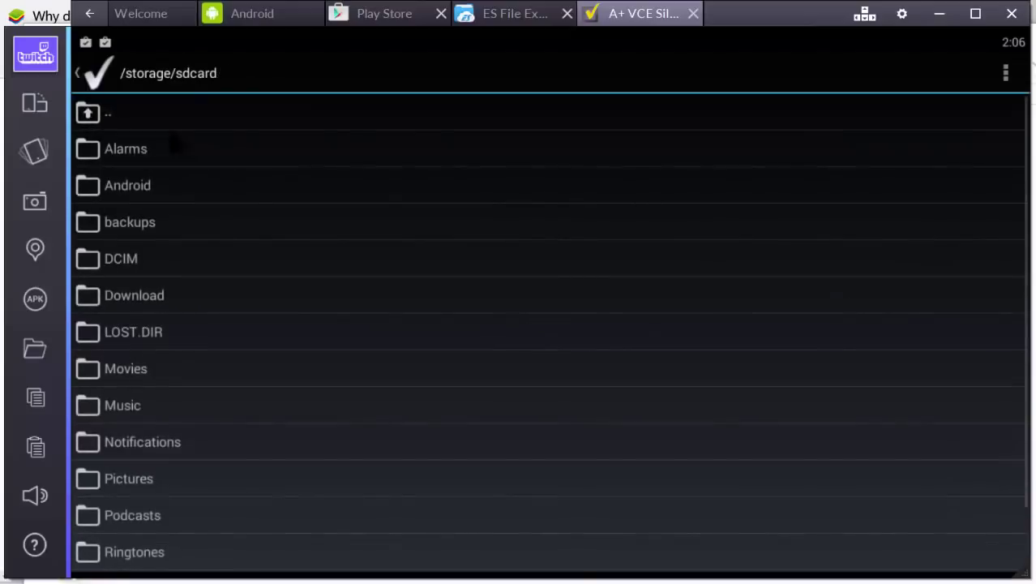
Open the vce folder and load the VMware 1V0-601 .vce exam file.
{"action": "key", "text": "Down"}
{"action": "key", "text": "Down"}
{"action": "key", "text": "Down"}
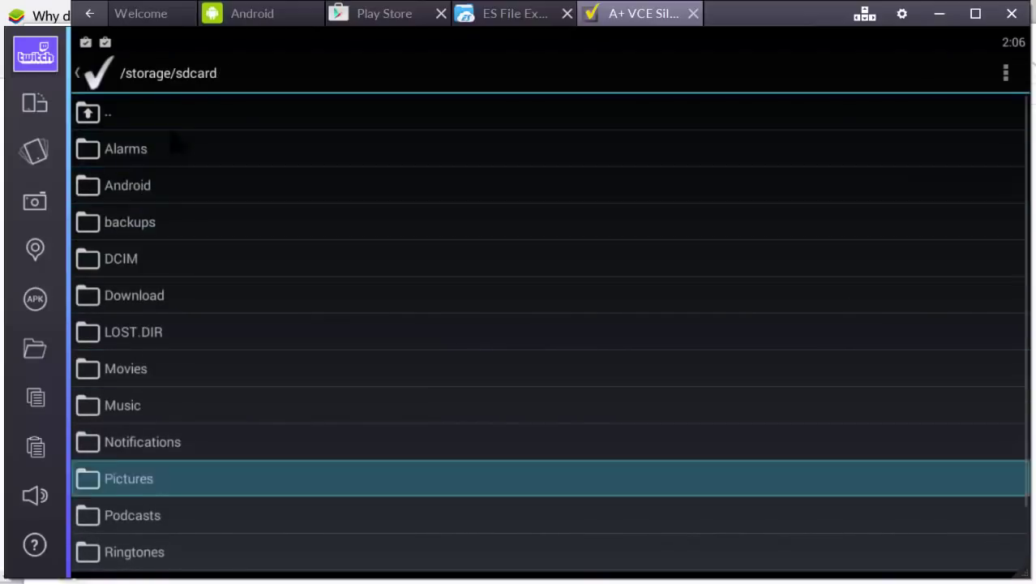
{"action": "key", "text": "Up"}
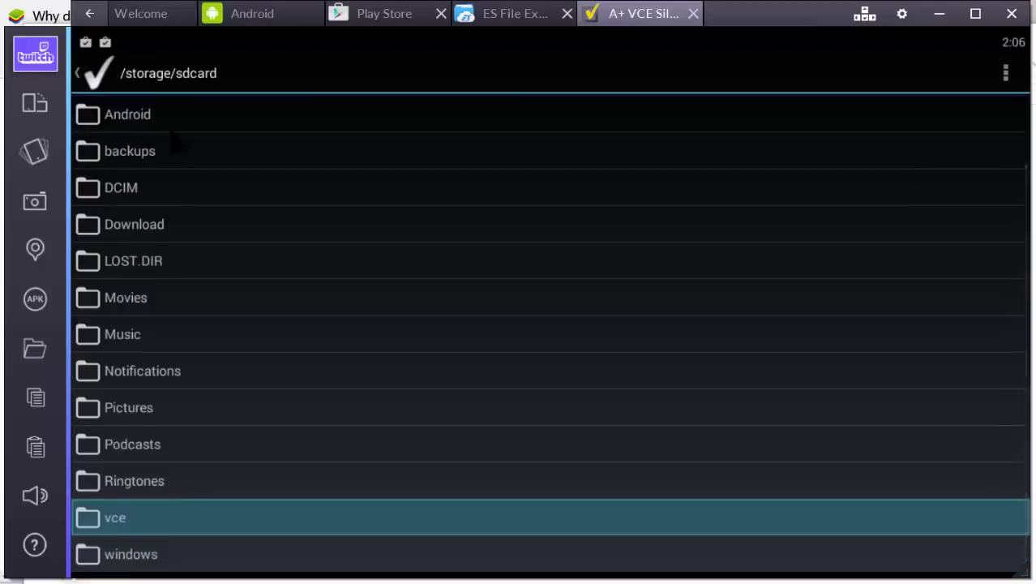
{"action": "key", "text": "Down"}
{"action": "key", "text": "Up"}
{"action": "key", "text": "Down"}
{"action": "key", "text": "Up"}
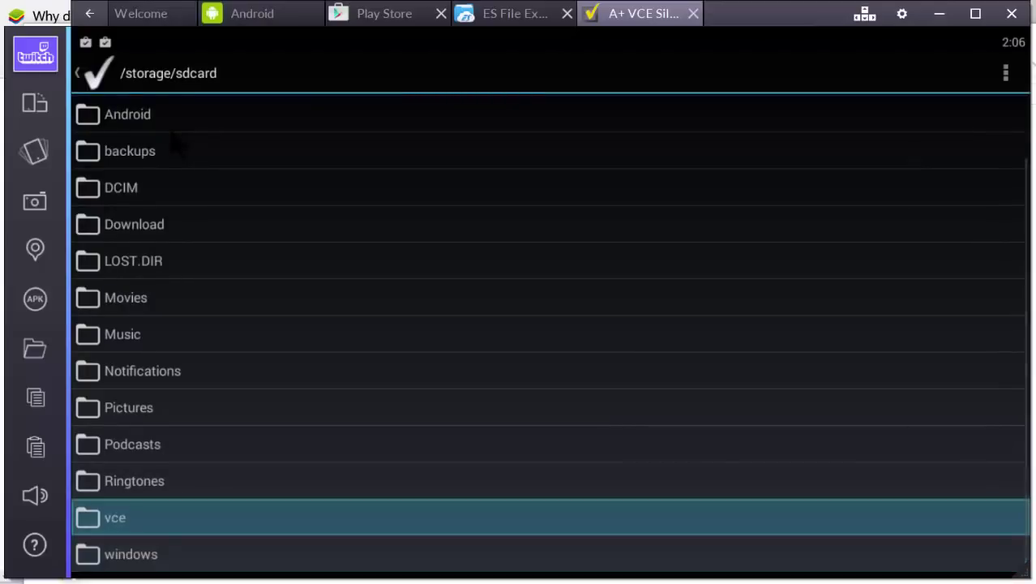
{"action": "key", "text": "Return"}
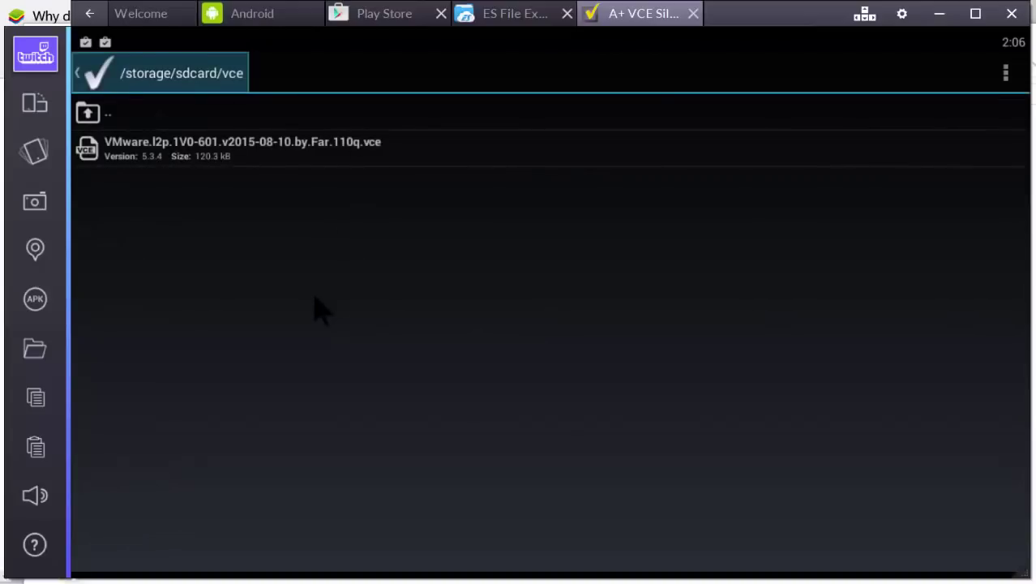
{"action": "key", "text": "Down"}
{"action": "key", "text": "Down"}
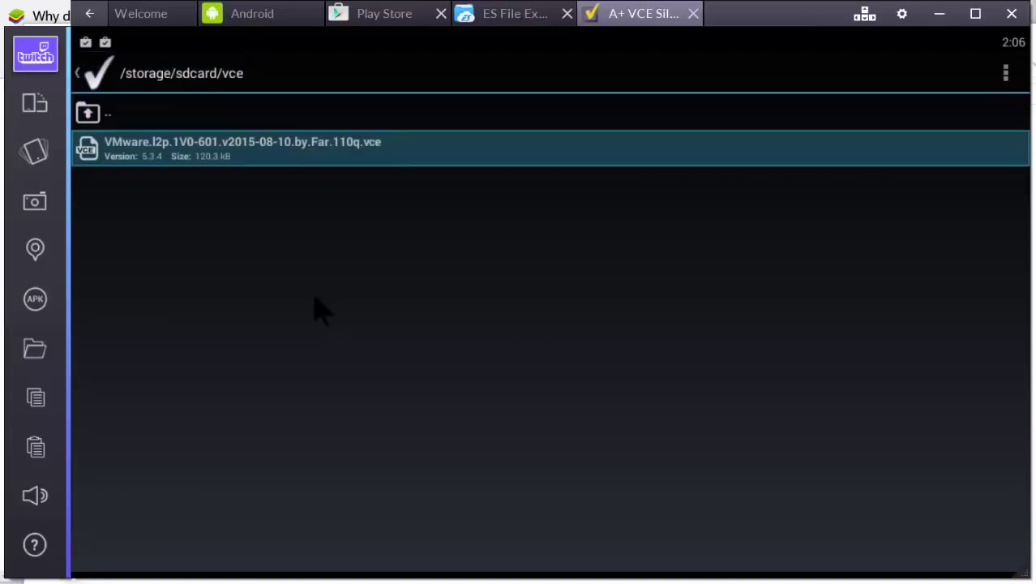
{"action": "key", "text": "Return"}
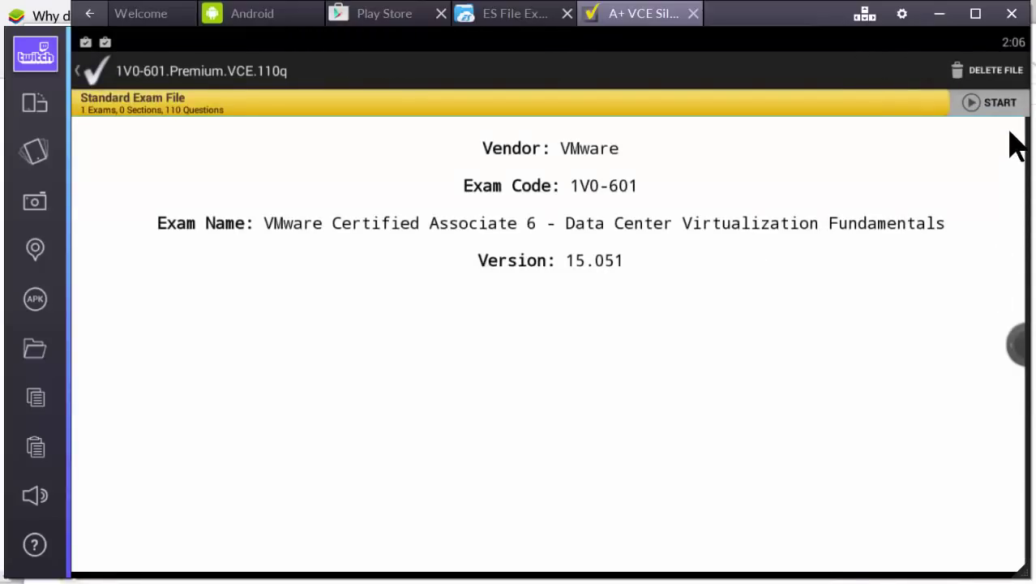
Start 1V0-601 Exam A and skip every question to a 0% FAIL score report.
{"action": "left_click", "coordinate": [982, 108]}
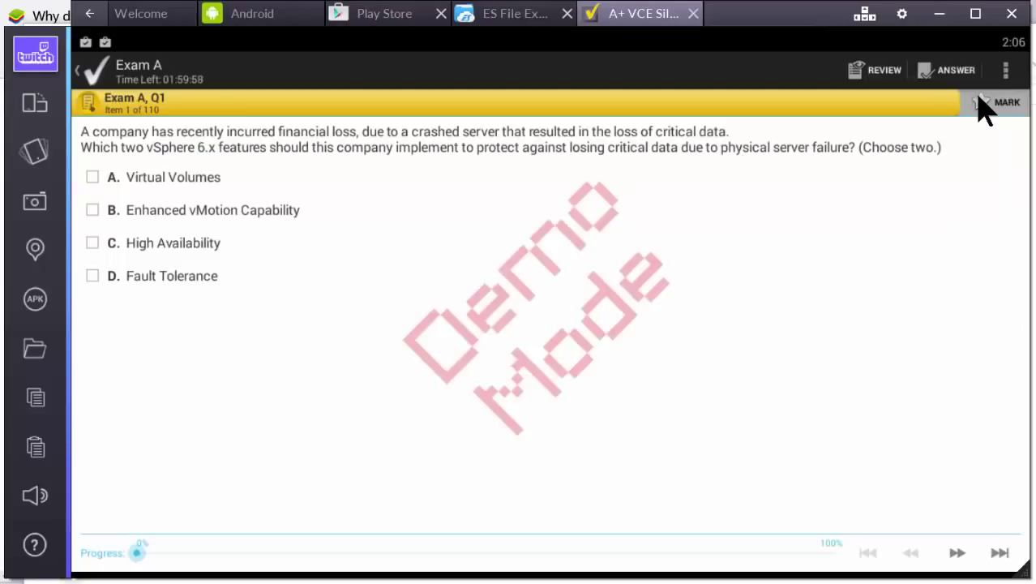
{"action": "double_click", "coordinate": [958, 554]}
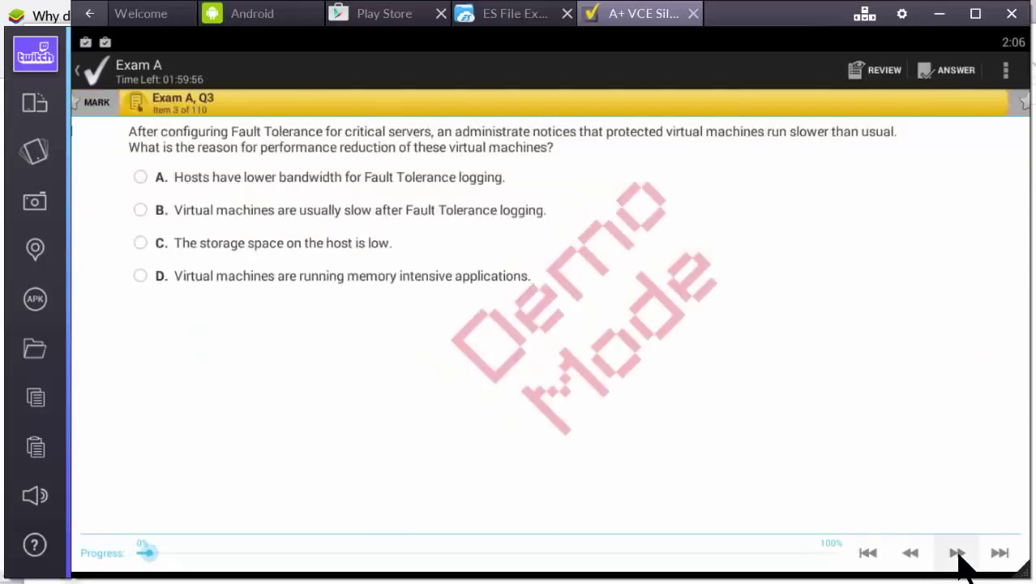
{"action": "triple_click", "coordinate": [959, 555]}
{"action": "triple_click", "coordinate": [959, 555]}
{"action": "double_click", "coordinate": [959, 555]}
{"action": "double_click", "coordinate": [959, 555]}
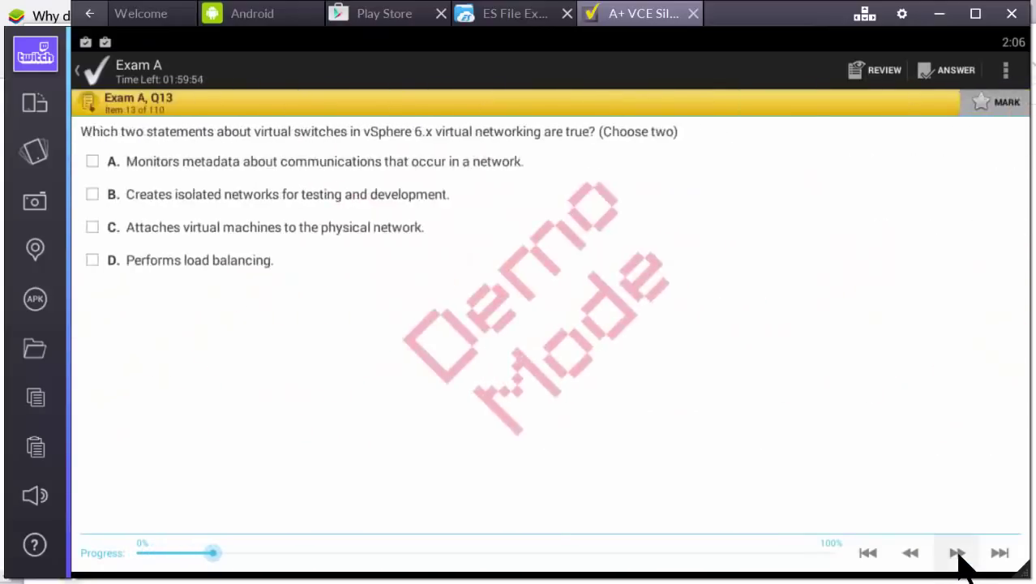
{"action": "triple_click", "coordinate": [958, 555]}
{"action": "triple_click", "coordinate": [959, 555]}
{"action": "double_click", "coordinate": [959, 554]}
{"action": "triple_click", "coordinate": [959, 555]}
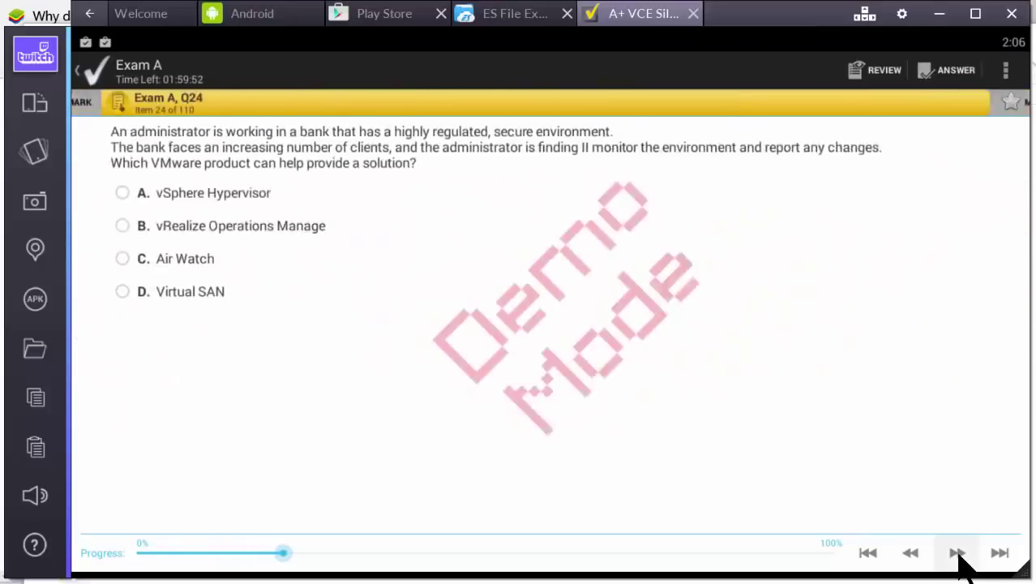
{"action": "double_click", "coordinate": [958, 555]}
{"action": "triple_click", "coordinate": [959, 555]}
{"action": "triple_click", "coordinate": [958, 554]}
{"action": "triple_click", "coordinate": [959, 555]}
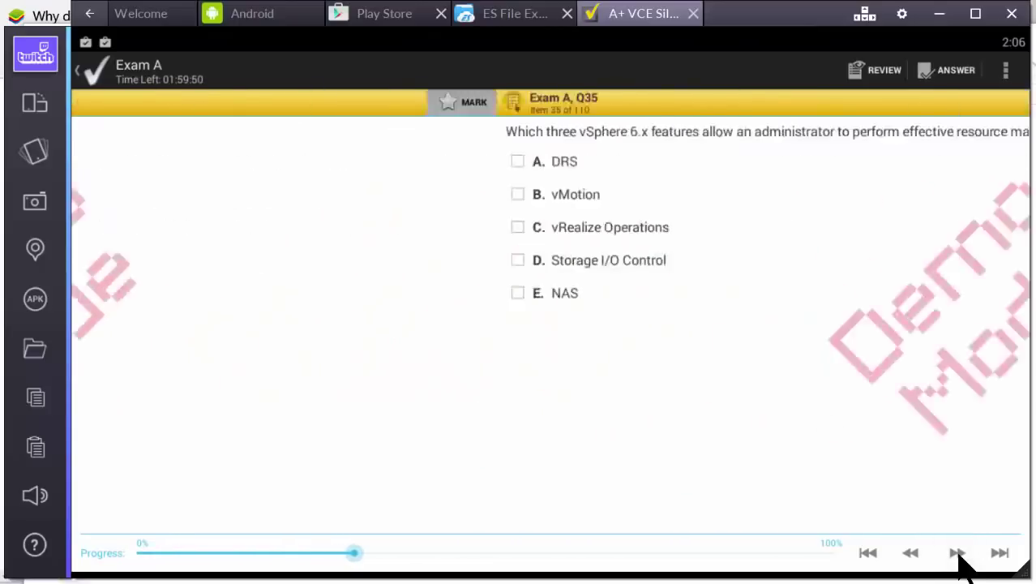
{"action": "left_click", "coordinate": [958, 554]}
{"action": "double_click", "coordinate": [959, 554]}
{"action": "triple_click", "coordinate": [958, 554]}
{"action": "double_click", "coordinate": [959, 555]}
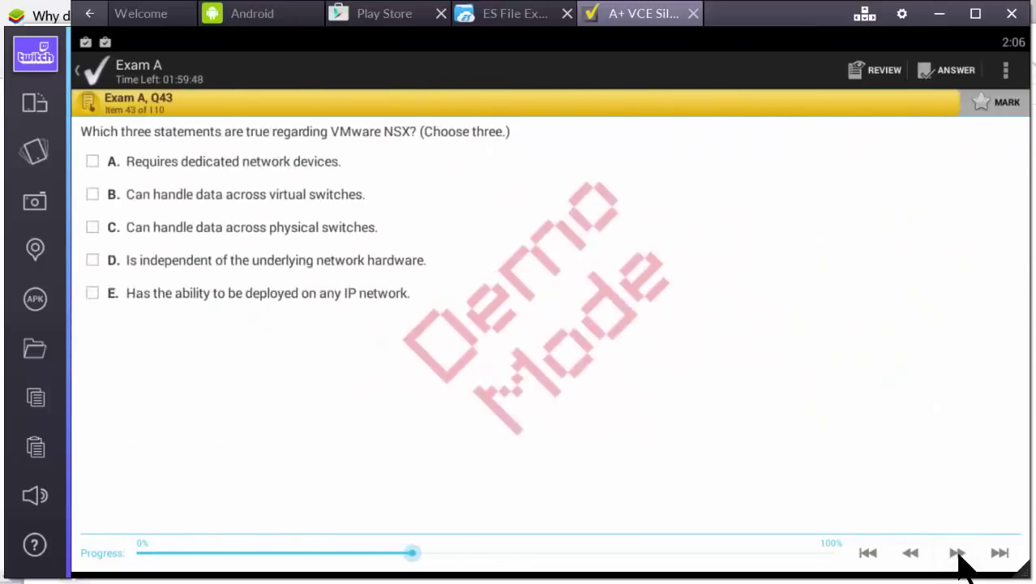
{"action": "double_click", "coordinate": [958, 555]}
{"action": "triple_click", "coordinate": [959, 555]}
{"action": "double_click", "coordinate": [959, 555]}
{"action": "triple_click", "coordinate": [959, 554]}
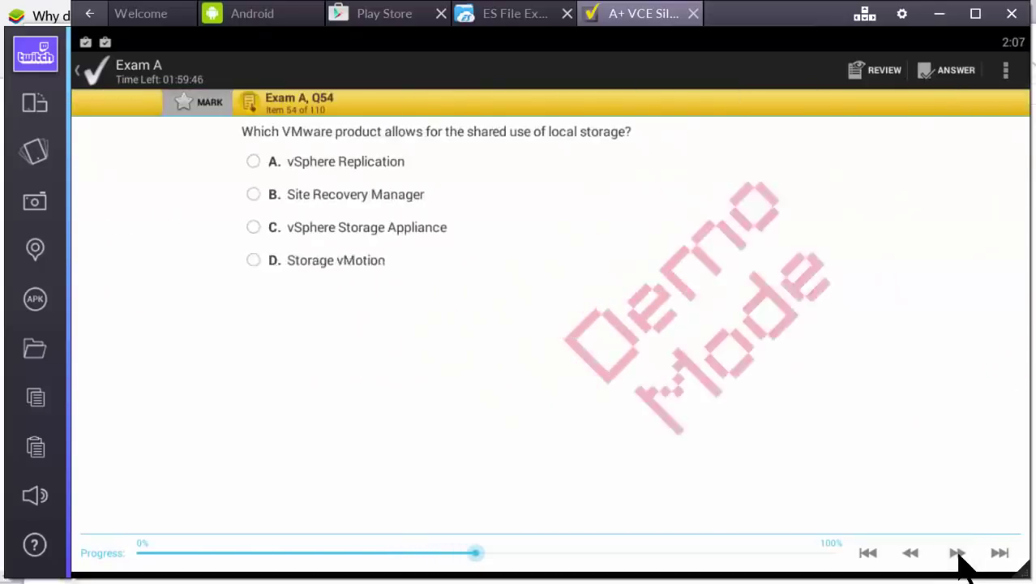
{"action": "double_click", "coordinate": [958, 555]}
{"action": "left_click", "coordinate": [959, 555]}
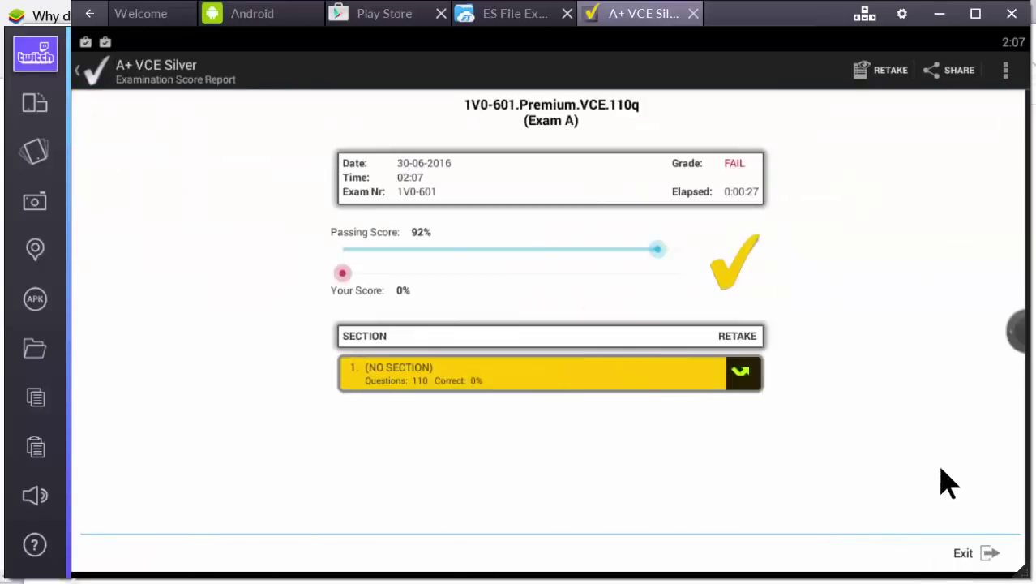